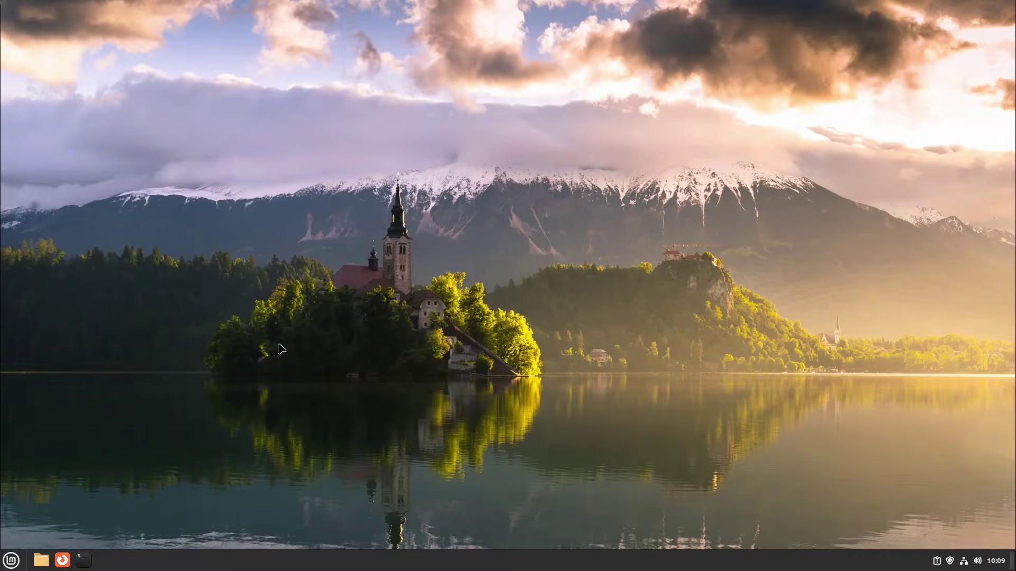
- Open the Home folder and Firefox from the panel, nudging Firefox slightly up
{"action": "left_click", "coordinate": [40, 560]}
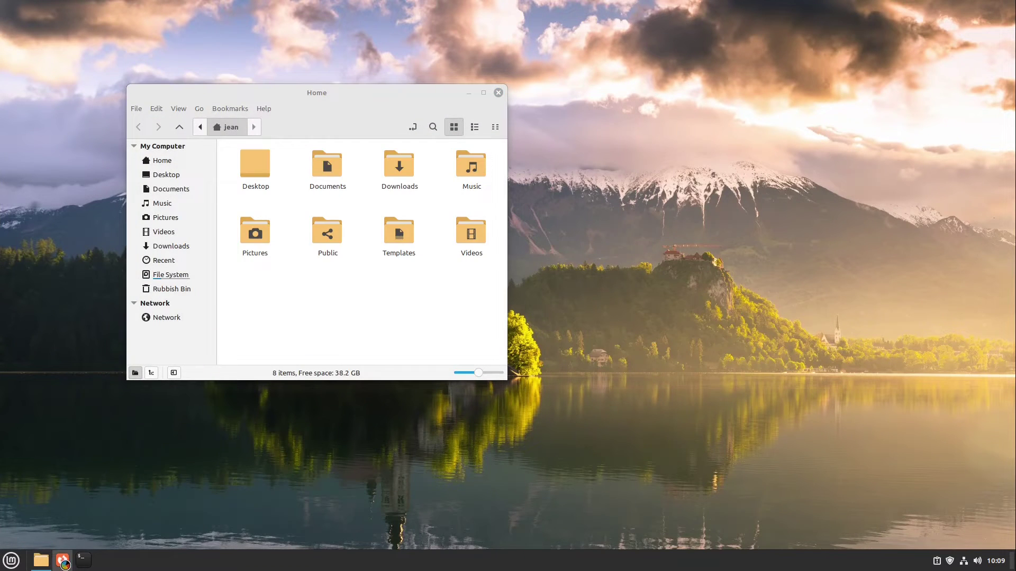
{"action": "left_click", "coordinate": [62, 561]}
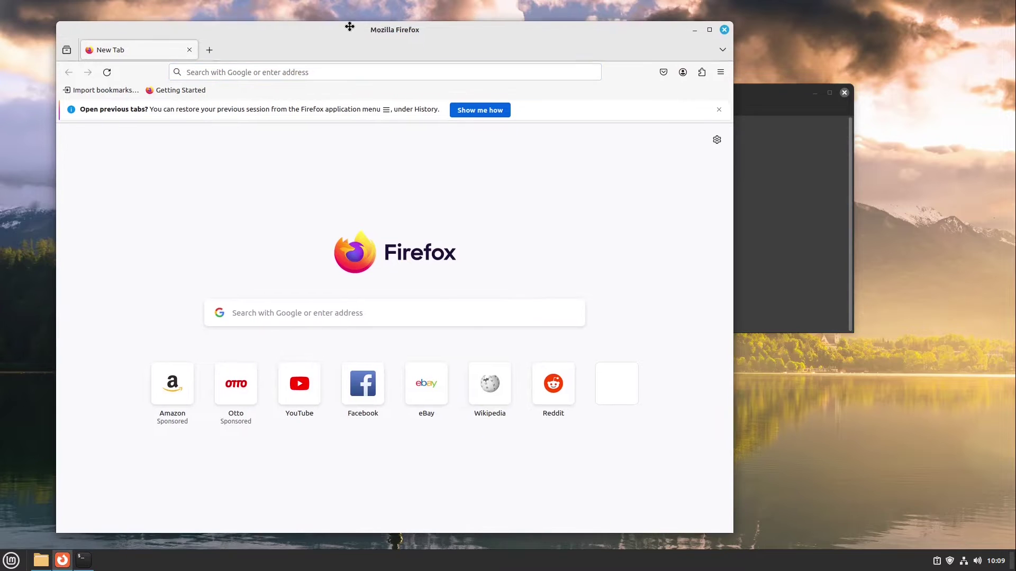
{"action": "left_click_drag", "start_coordinate": [349, 27], "coordinate": [348, 16]}
- Take the terminal out of full screen and tile it to the right half with Super+Right
{"action": "left_click", "coordinate": [796, 120]}
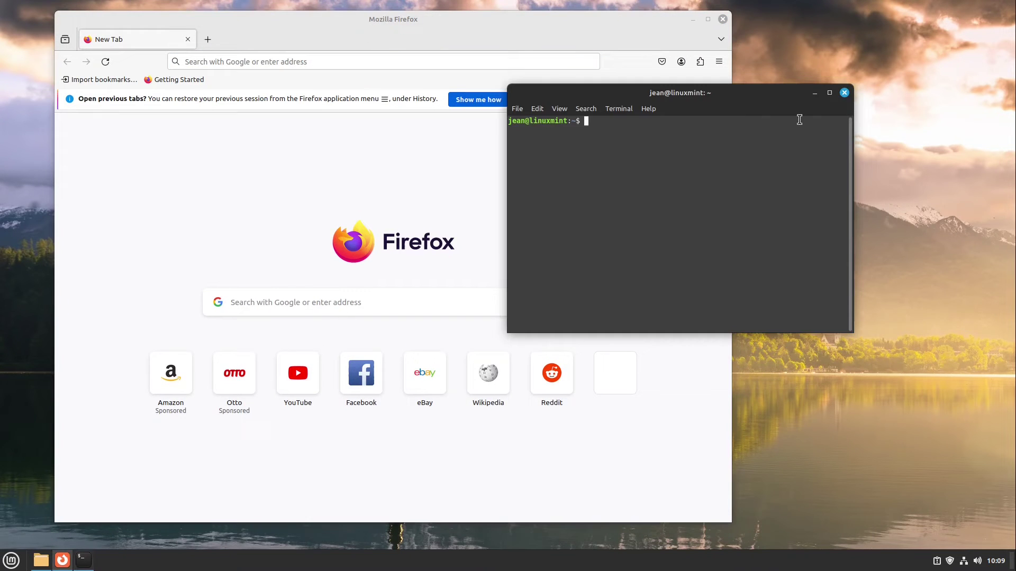
{"action": "left_click", "coordinate": [834, 91]}
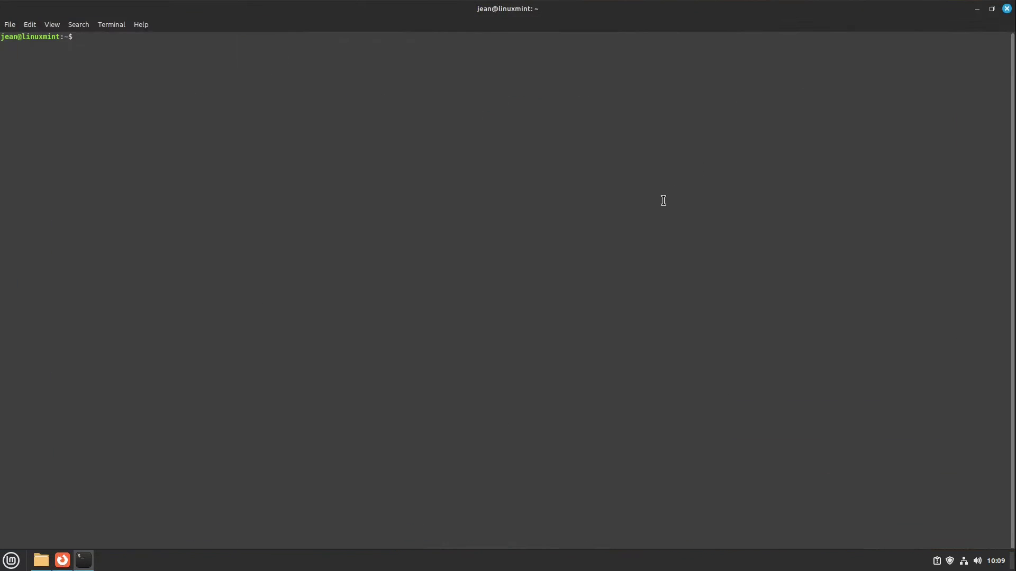
{"action": "left_click_drag", "start_coordinate": [709, 24], "coordinate": [1009, 135]}
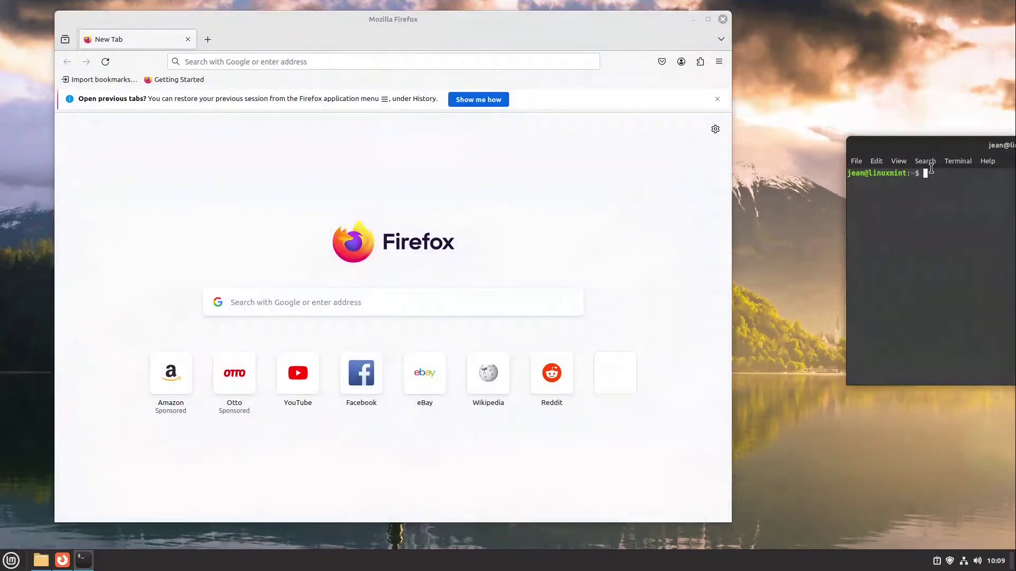
{"action": "key", "text": "super+Right"}
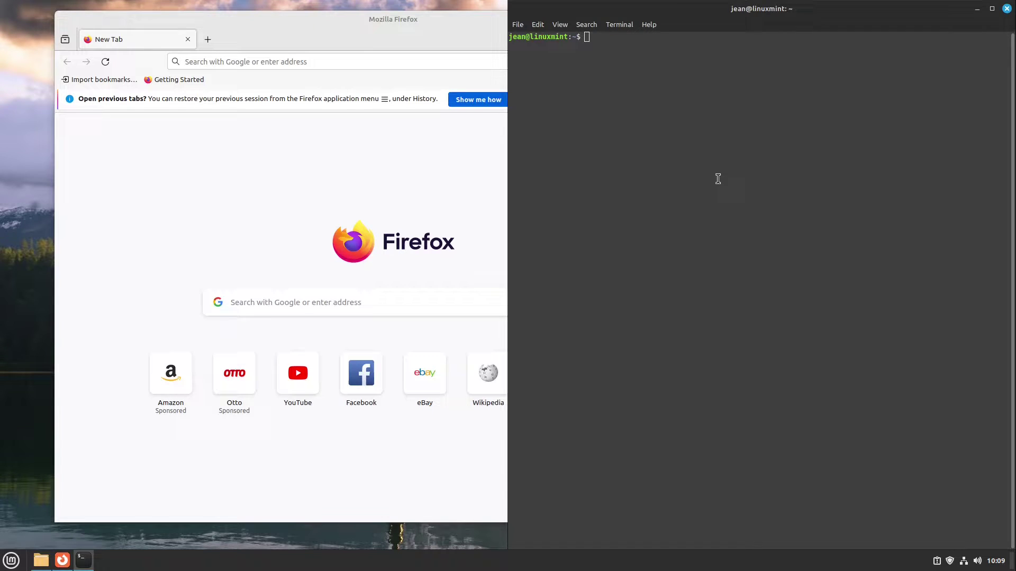
- Show the desktop with Super+D, then restore the Home folder window from the taskbar
{"action": "key", "text": "super+d"}
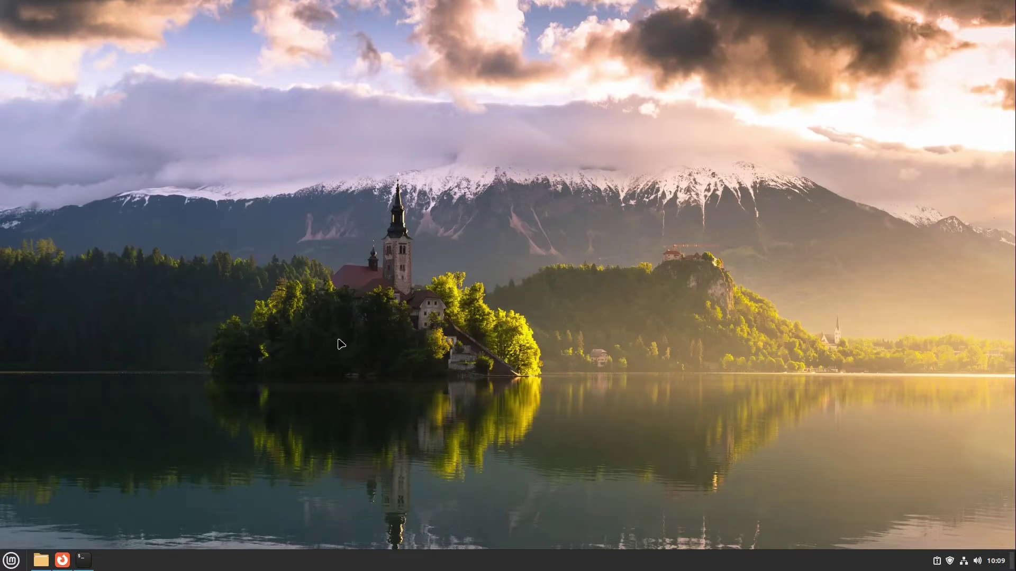
{"action": "mouse_move", "coordinate": [81, 562]}
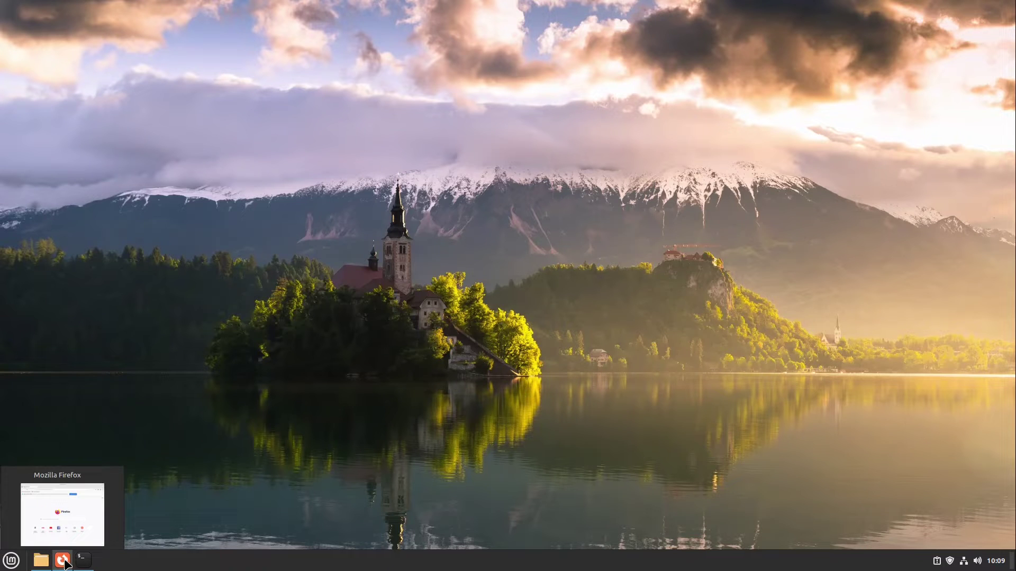
{"action": "left_click", "coordinate": [41, 564]}
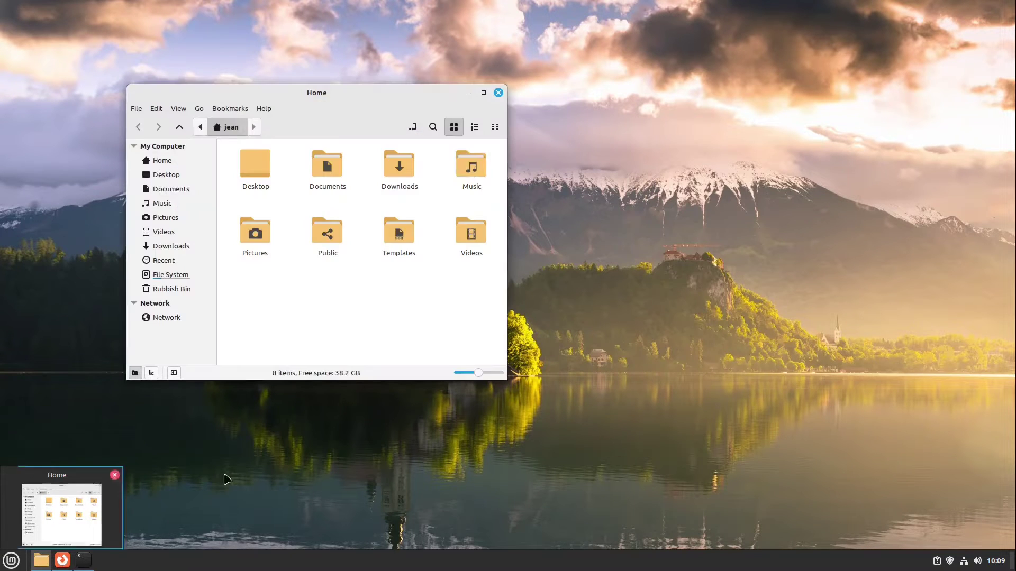
- Copy the Writer line 'Subscribe to Linux Guides' into Firefox's address bar
{"action": "left_click_drag", "start_coordinate": [427, 95], "coordinate": [473, 98]}
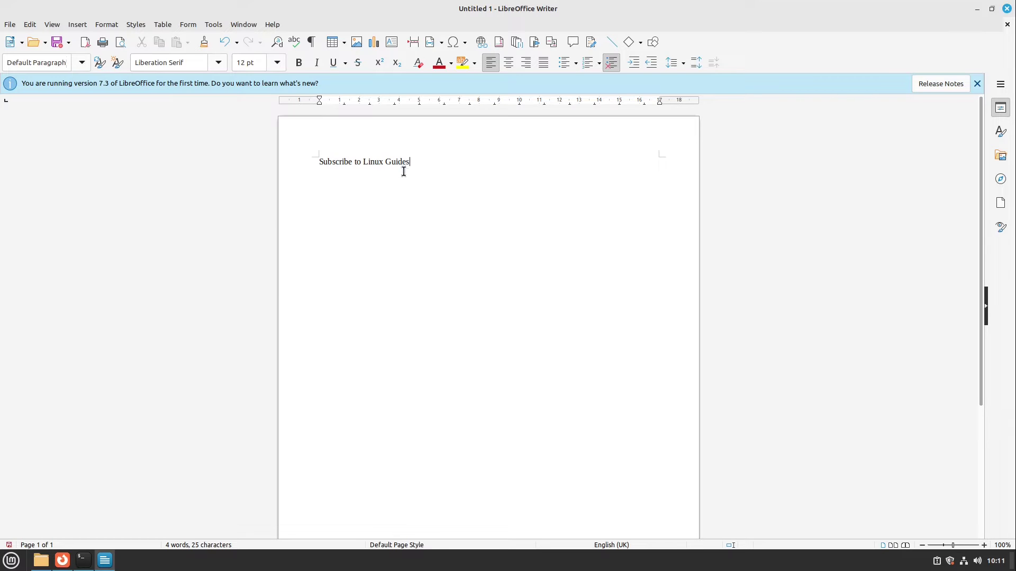
{"action": "triple_click", "coordinate": [391, 160]}
{"action": "key", "text": "ctrl+c"}
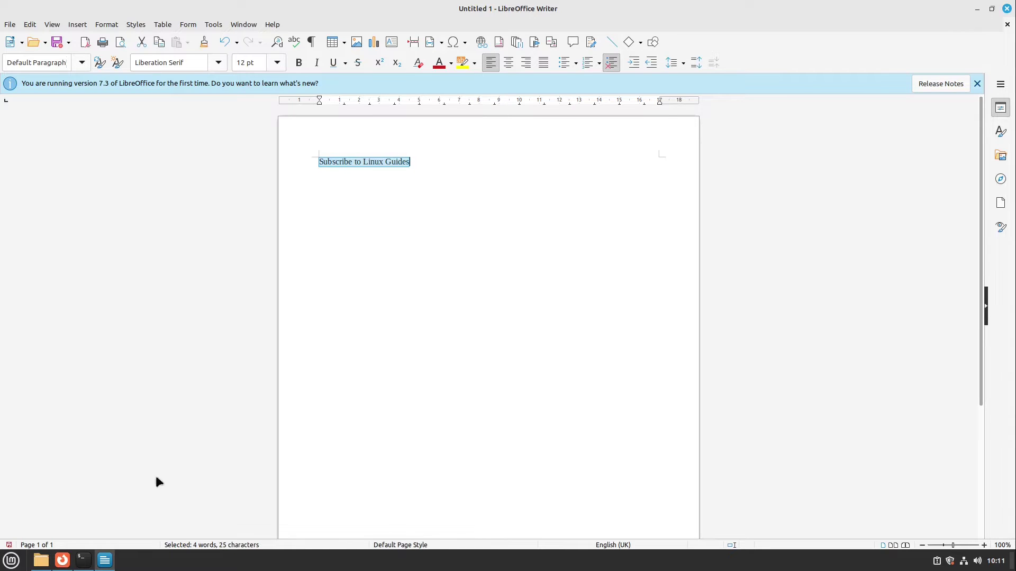
{"action": "left_click", "coordinate": [62, 560]}
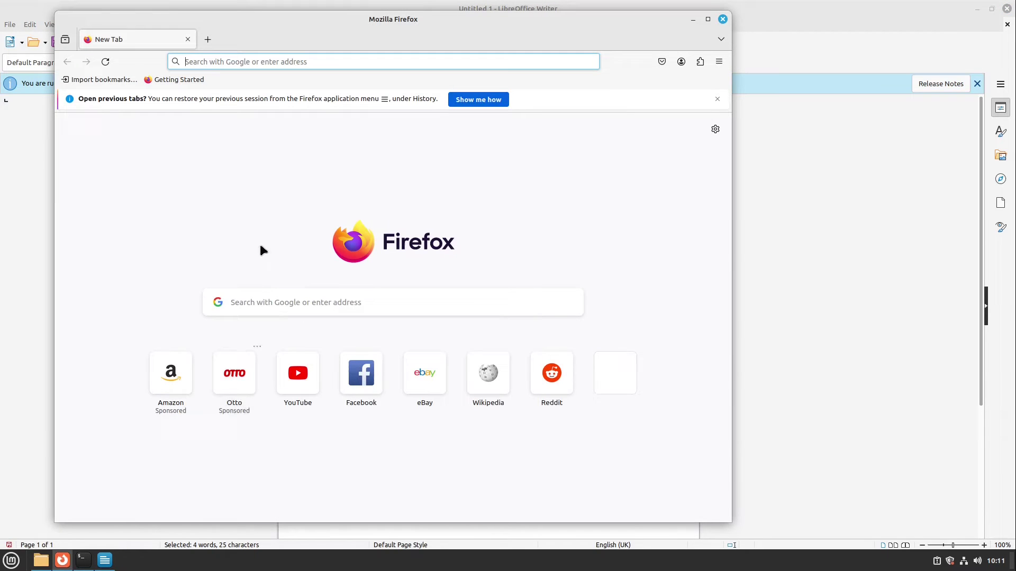
{"action": "left_click_drag", "start_coordinate": [356, 28], "coordinate": [640, 236]}
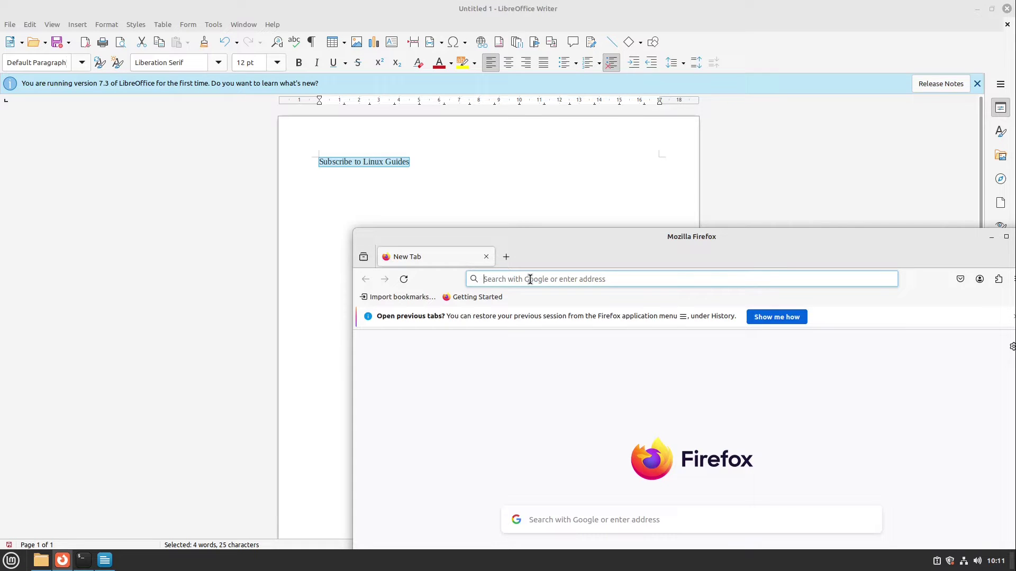
{"action": "key", "text": "ctrl+v"}
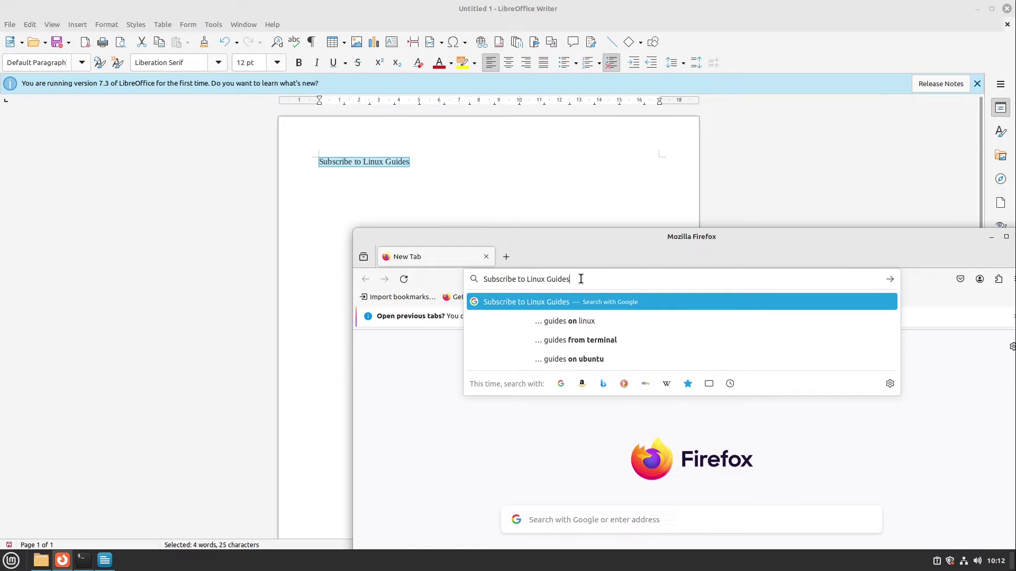
- Select 'inux Guides' in the address bar and middle-click paste it as Writer's second line
{"action": "left_click_drag", "start_coordinate": [581, 279], "coordinate": [529, 279]}
{"action": "key", "text": "super+c"}
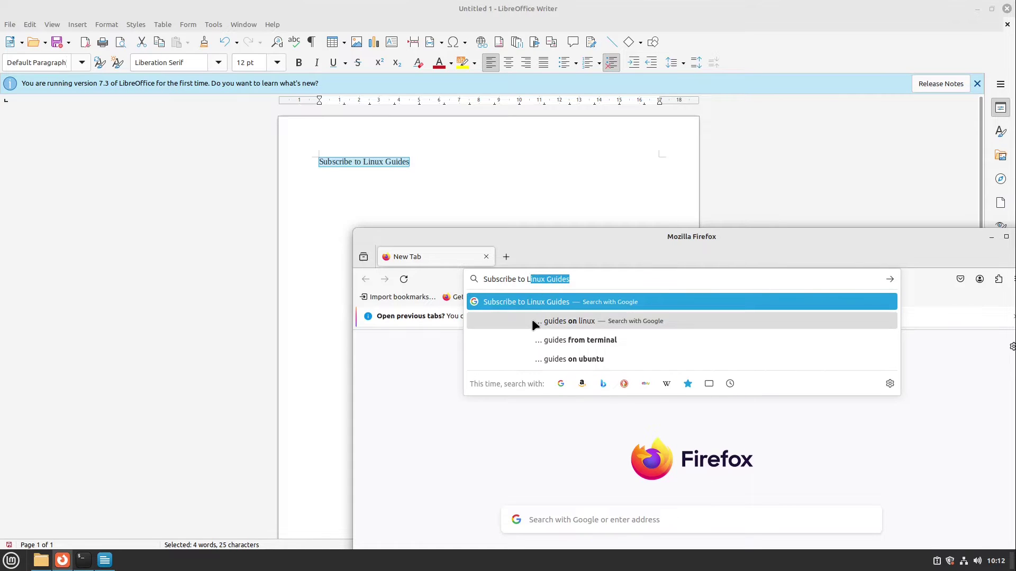
{"action": "key", "text": "Escape"}
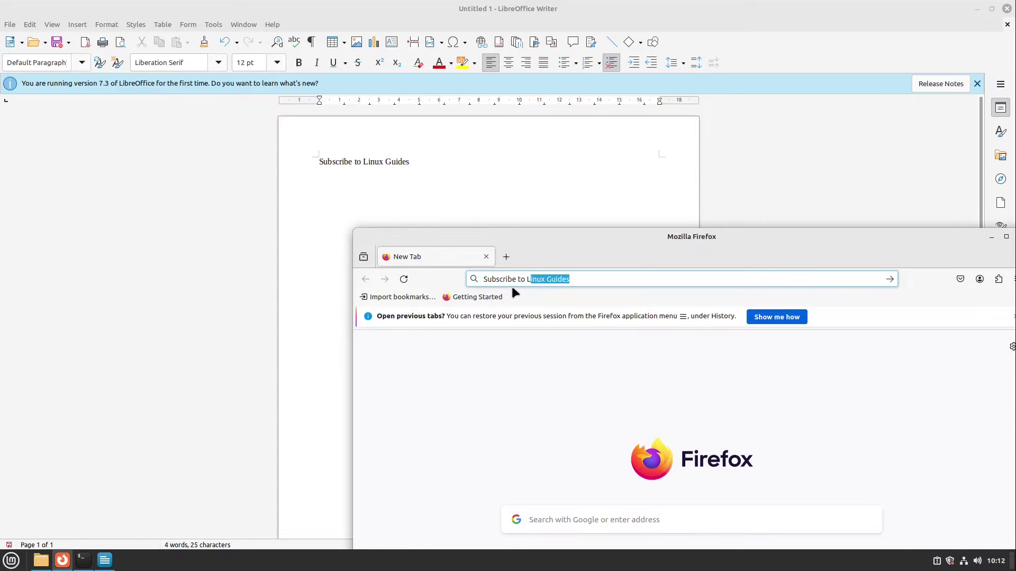
{"action": "left_click", "coordinate": [358, 222]}
{"action": "middle_click", "coordinate": [356, 219]}
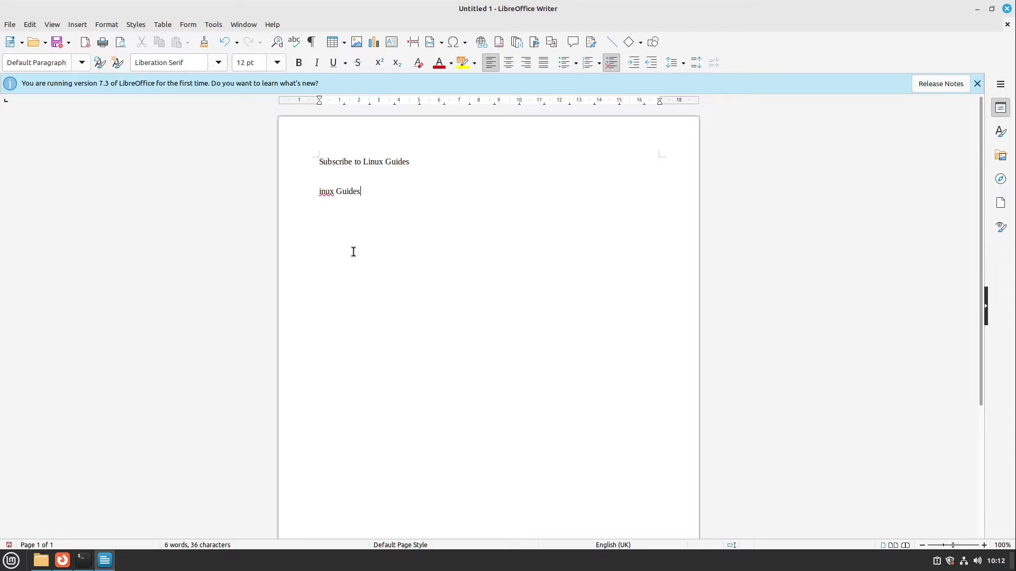
- Ctrl+scroll over the Writer document to zoom the page to 180%
{"action": "scroll", "coordinate": [353, 252], "scroll_direction": "up", "scroll_amount": 4, "text": "ctrl"}
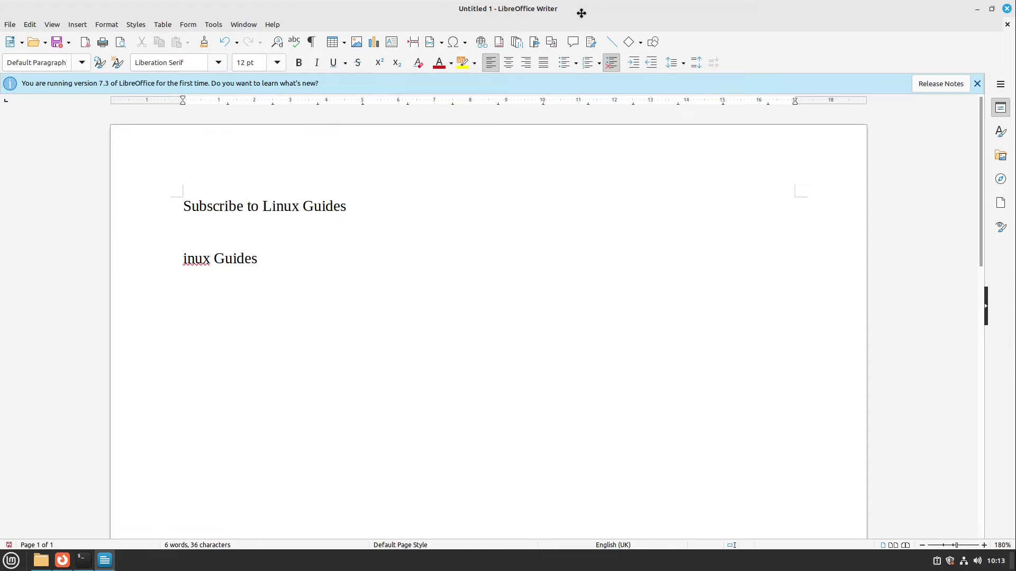
{"action": "left_click_drag", "start_coordinate": [581, 13], "coordinate": [1, 202]}
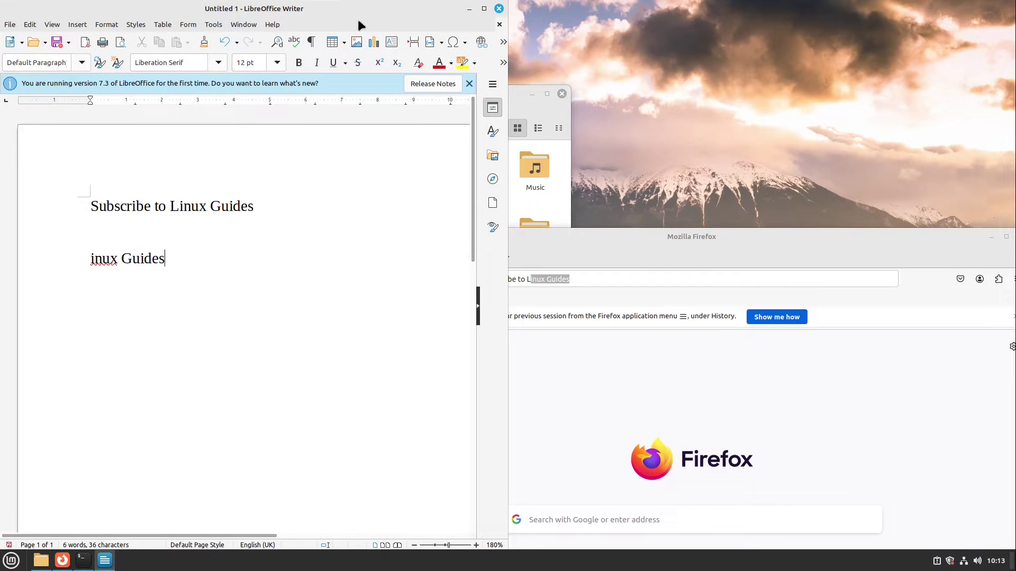
{"action": "left_click_drag", "start_coordinate": [635, 231], "coordinate": [1015, 213]}
{"action": "double_click", "coordinate": [465, 6]}
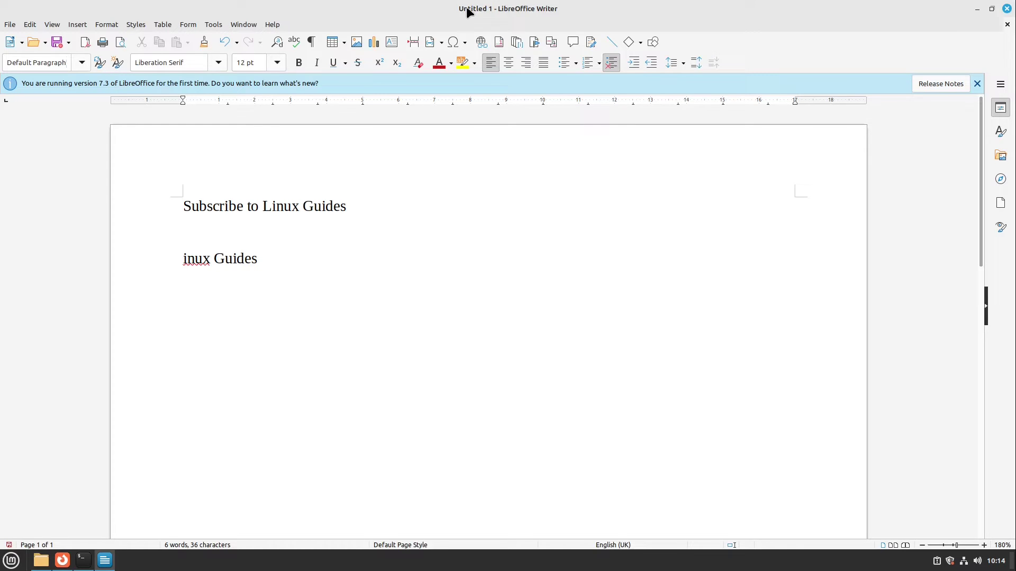
- Tile Writer left and Firefox right, and close Firefox's 'Open previous tabs?' bar
{"action": "key", "text": "super+Left"}
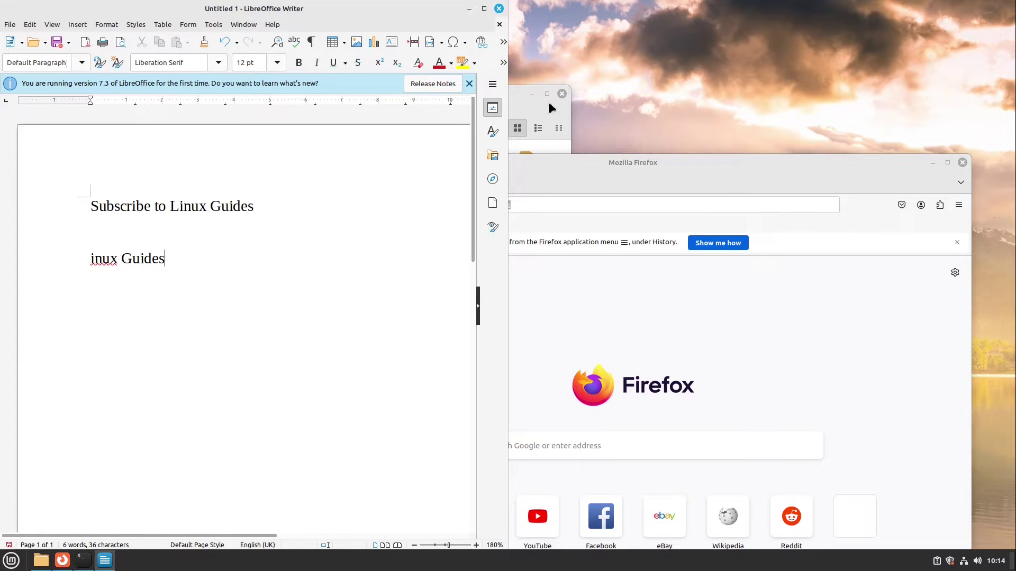
{"action": "left_click", "coordinate": [611, 167]}
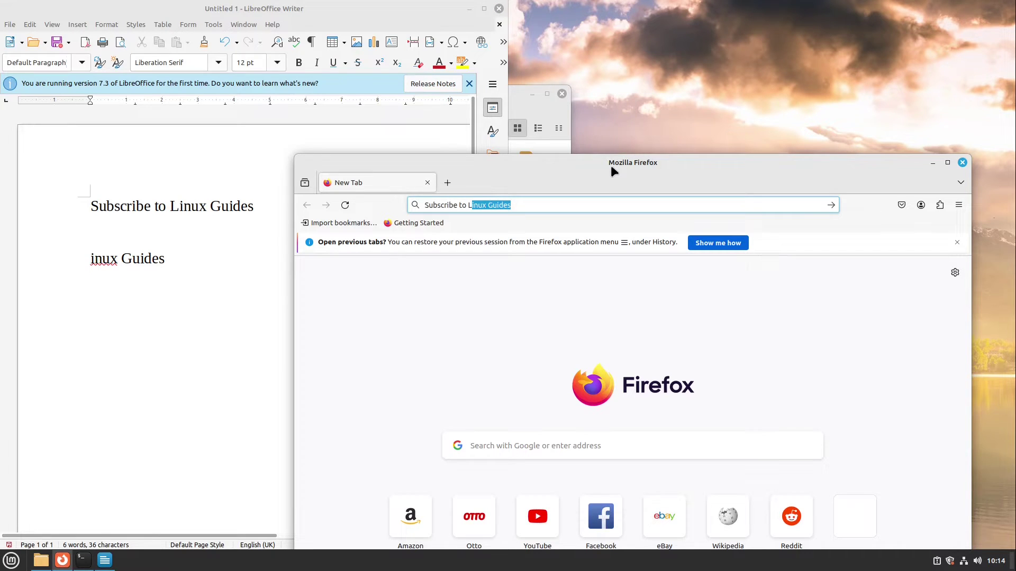
{"action": "key", "text": "super+Right"}
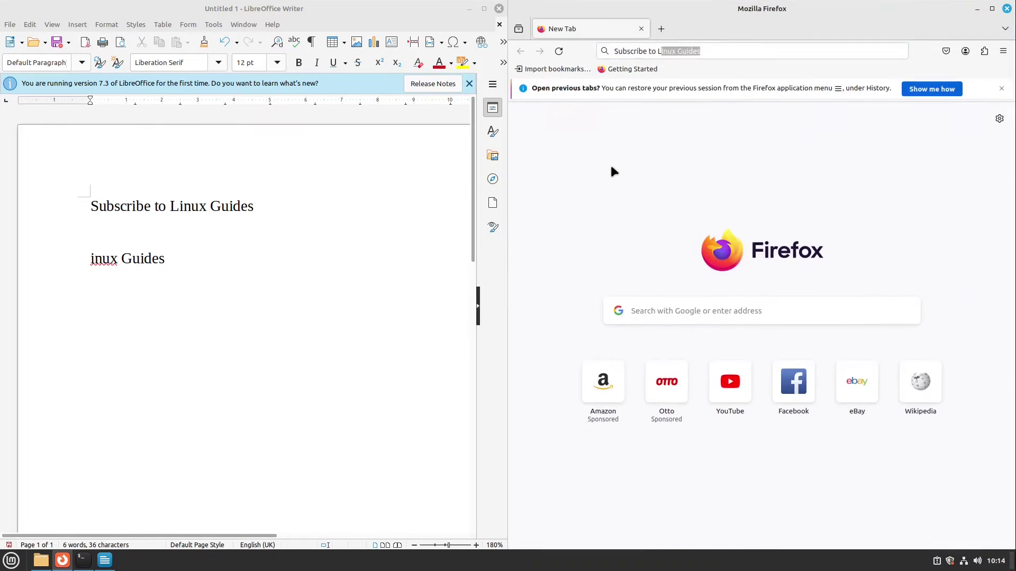
{"action": "left_click", "coordinate": [940, 130]}
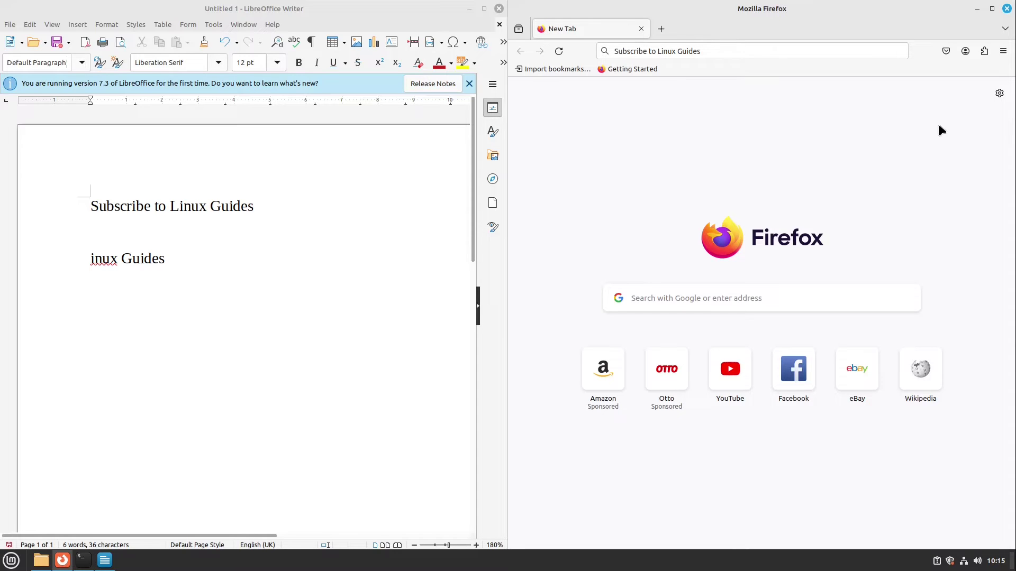
- Quarter-tile Firefox top-right and the Home window bottom-right, then make Writer active
{"action": "key", "text": "super+Up"}
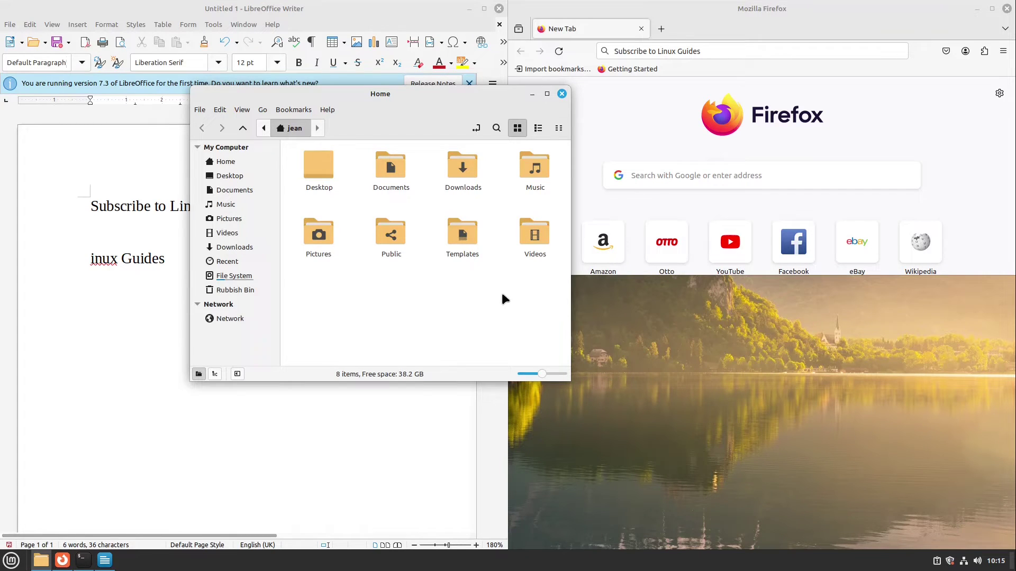
{"action": "key", "text": "super+Right"}
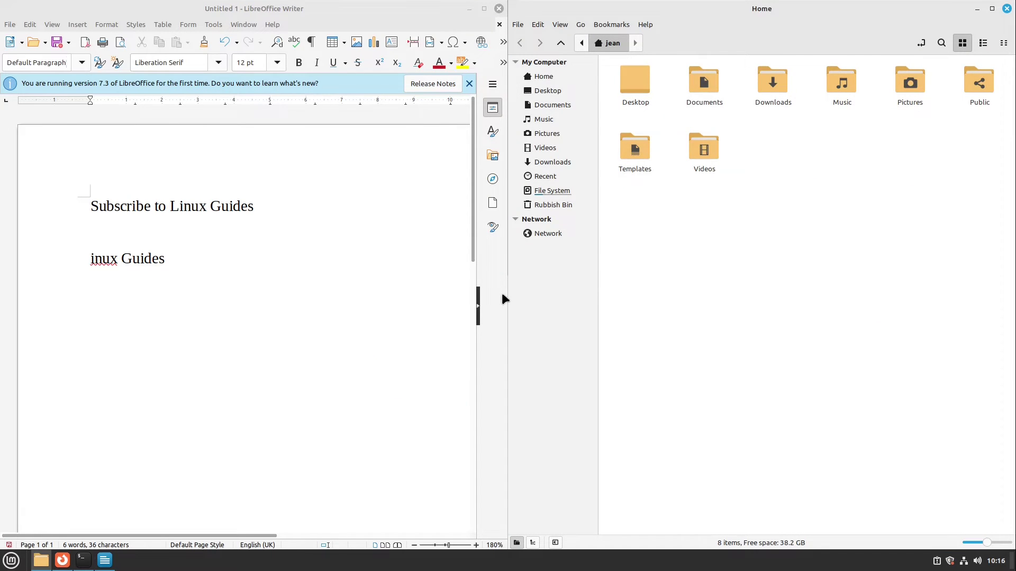
{"action": "key", "text": "super+Down"}
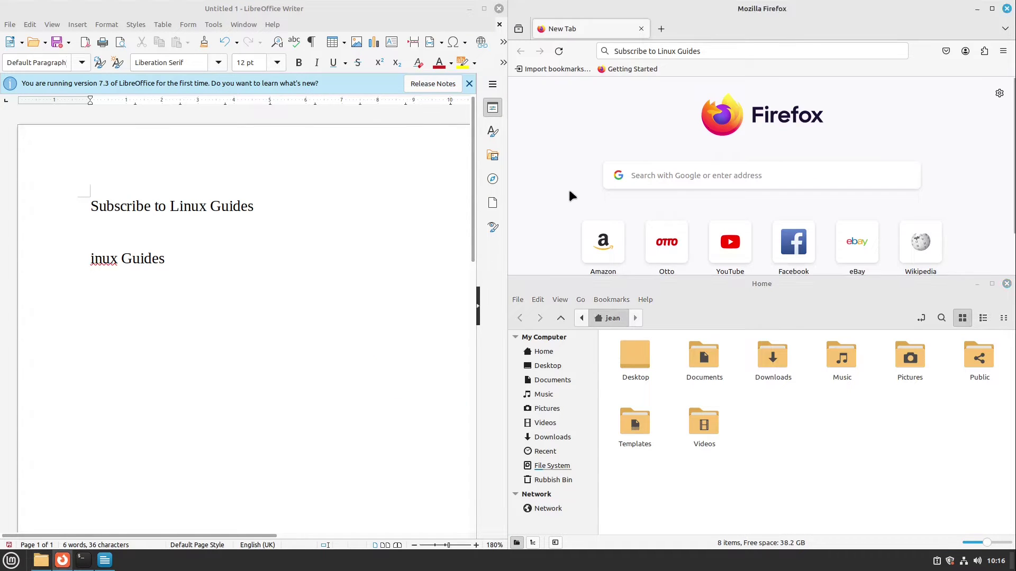
{"action": "left_click", "coordinate": [318, 236]}
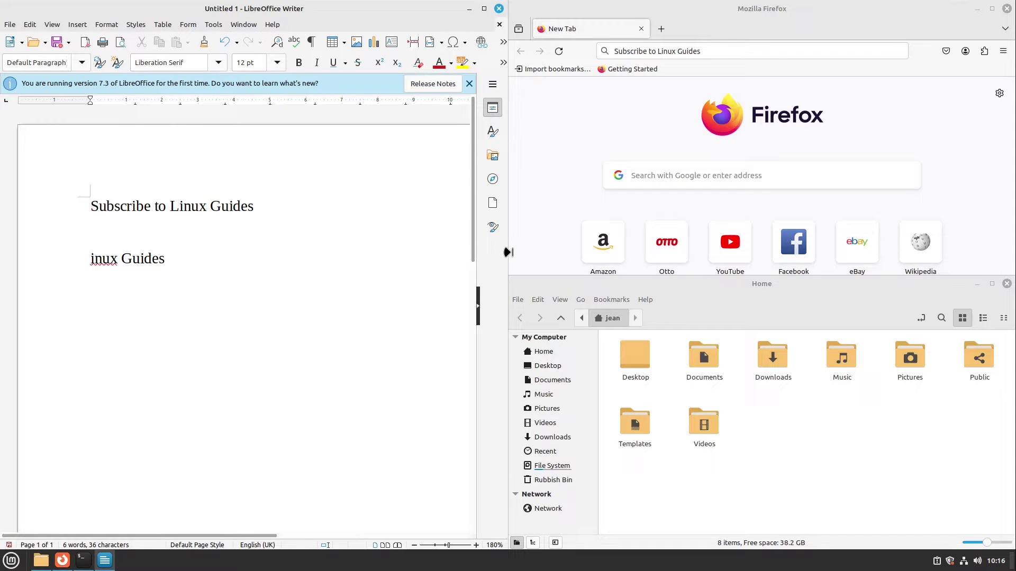
{"action": "left_click", "coordinate": [1008, 285]}
{"action": "left_click", "coordinate": [978, 8]}
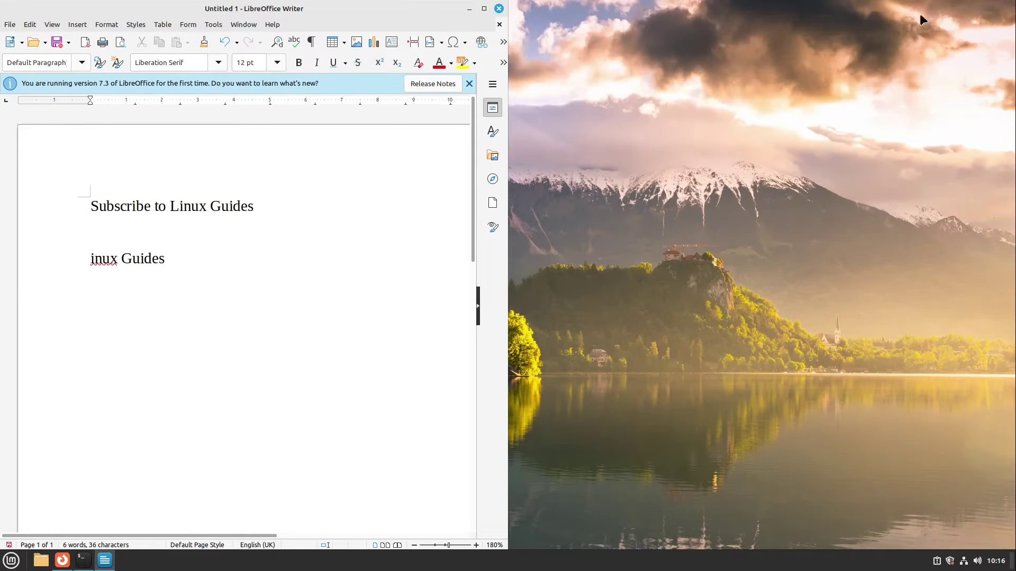
{"action": "left_click", "coordinate": [469, 8]}
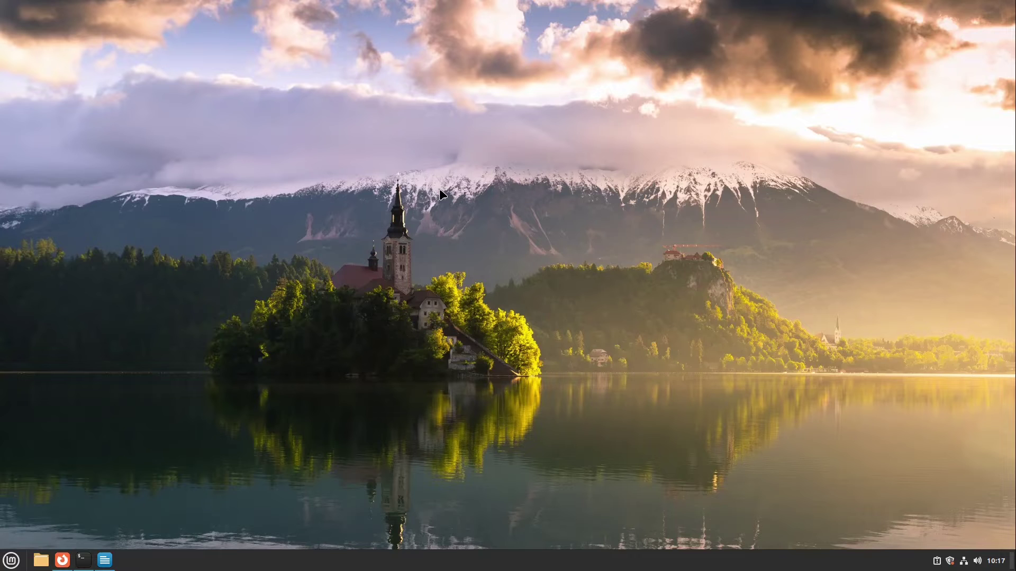
{"action": "key", "text": "super+e"}
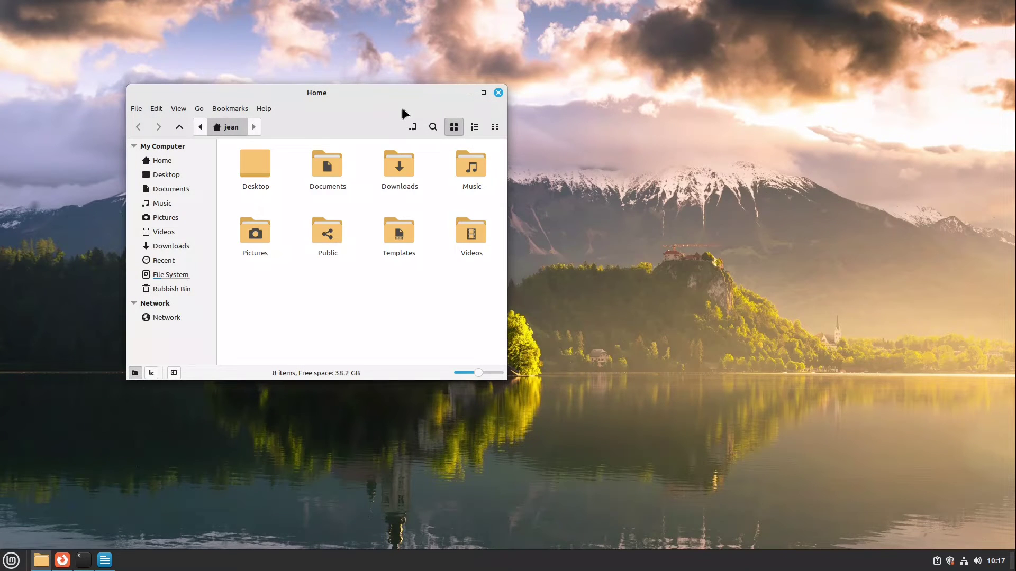
{"action": "key", "text": "super+e"}
{"action": "key", "text": "super+e"}
{"action": "key", "text": "super+e"}
{"action": "key", "text": "super+e"}
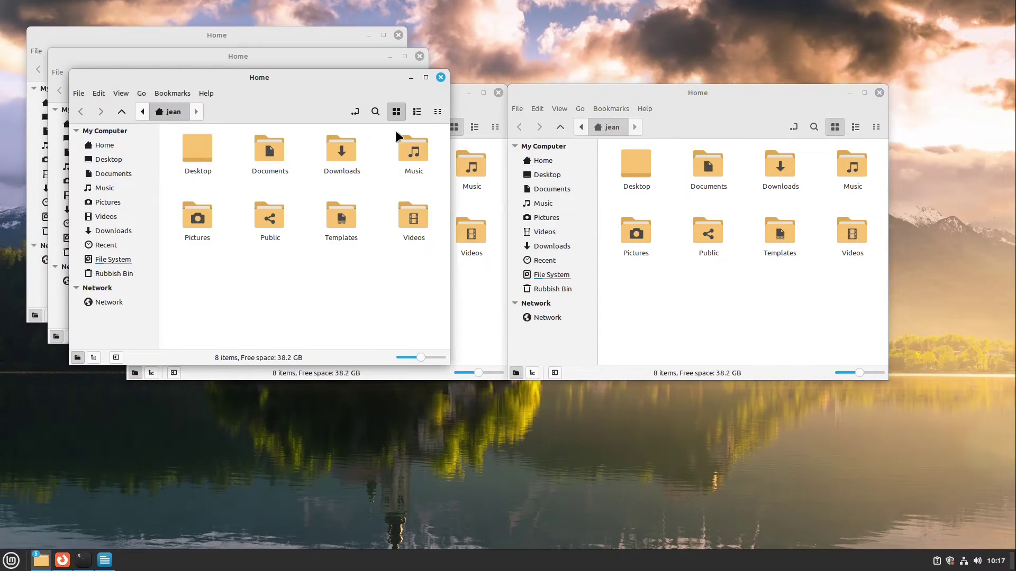
{"action": "key", "text": "super+e"}
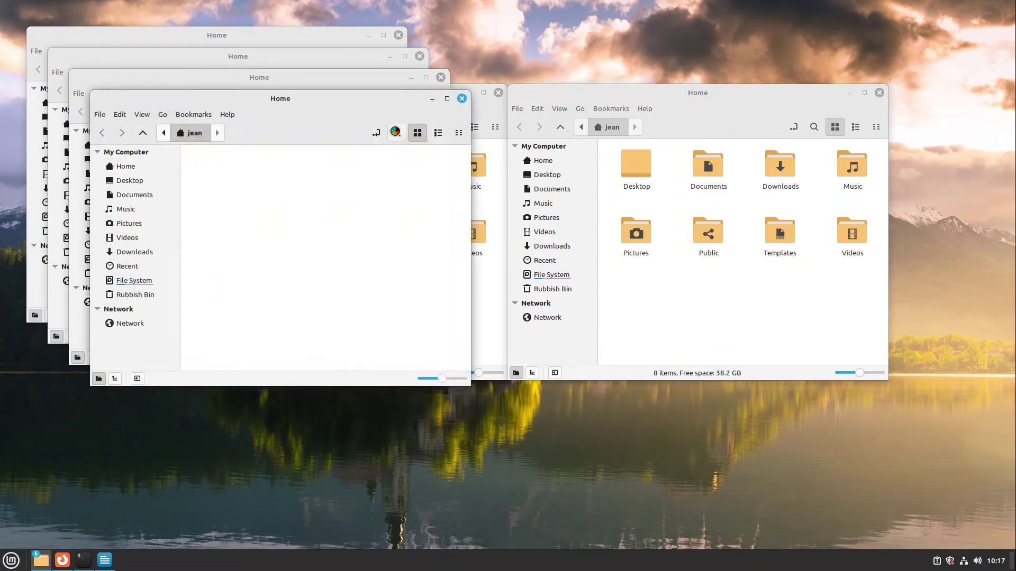
{"action": "left_click", "coordinate": [461, 98]}
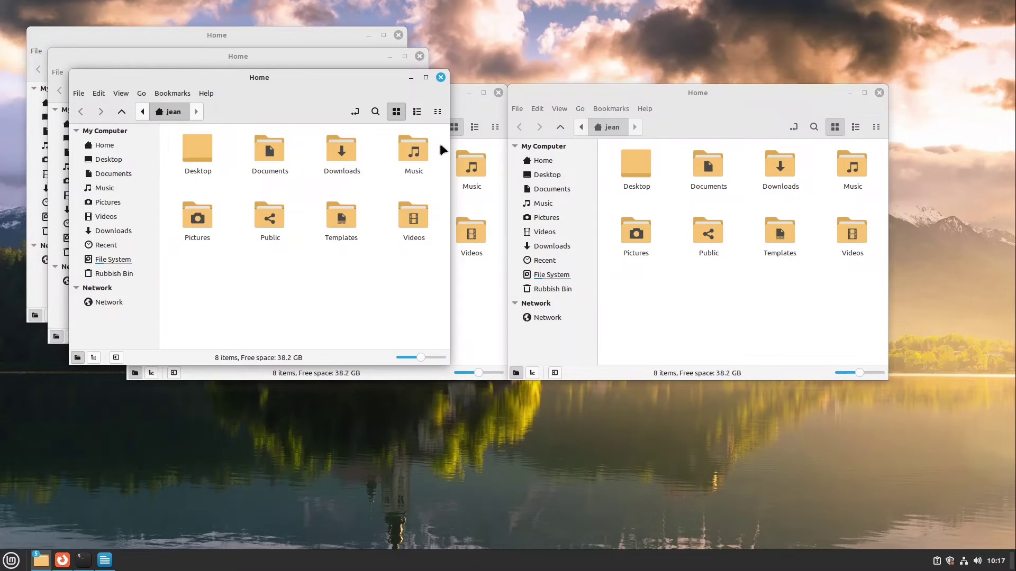
{"action": "key", "text": "ctrl+q"}
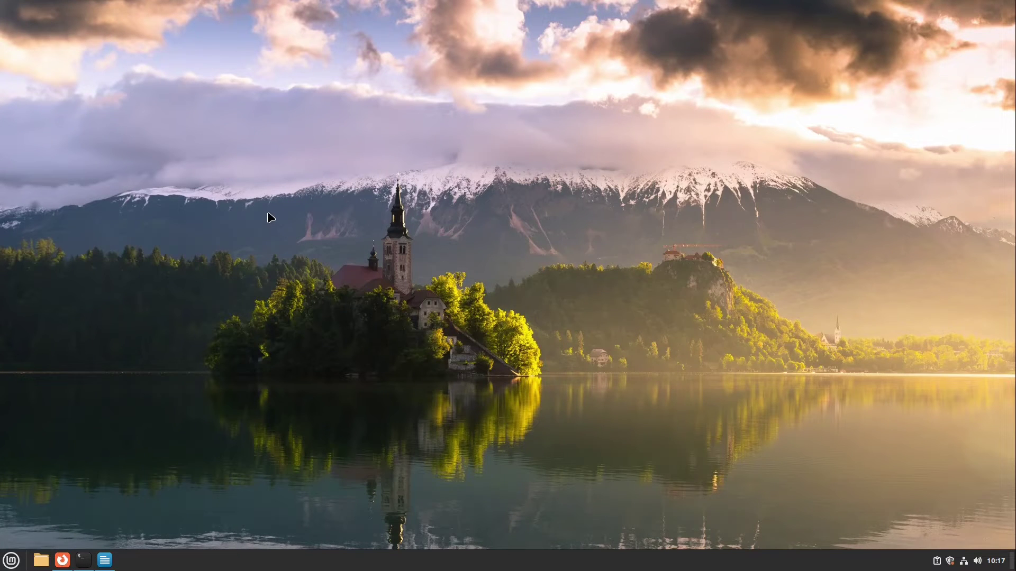
- Open a terminal, pull it out of its half-screen snap, enlarge it and place it upper middle
{"action": "left_click", "coordinate": [83, 561]}
{"action": "left_click_drag", "start_coordinate": [623, 6], "coordinate": [249, 59]}
{"action": "left_click_drag", "start_coordinate": [516, 299], "coordinate": [698, 400]}
{"action": "left_click_drag", "start_coordinate": [499, 63], "coordinate": [486, 67]}
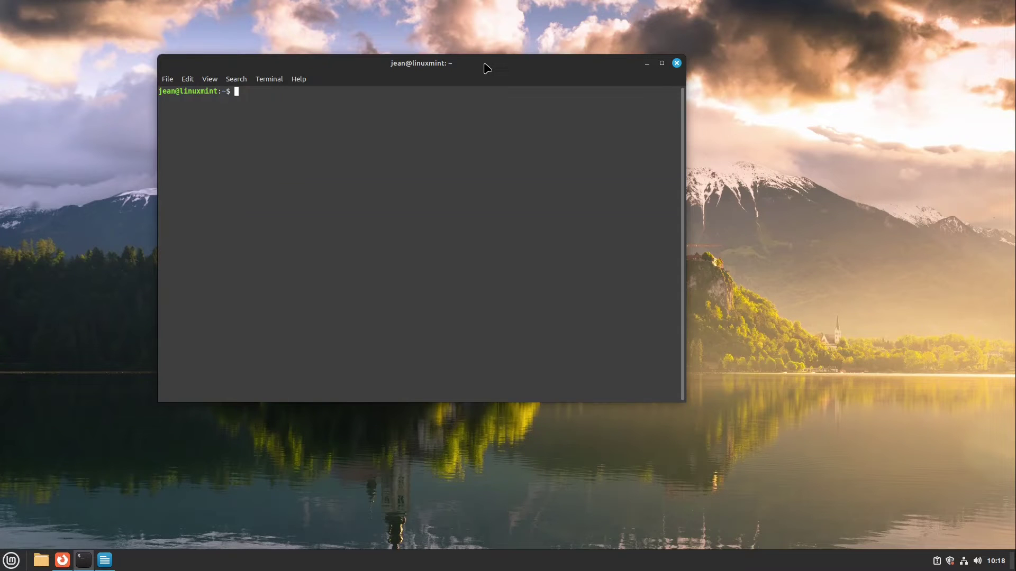
- Cycle through the workspaces with Ctrl+Alt+arrows and return to workspace 1
{"action": "key", "text": "ctrl+alt+Right"}
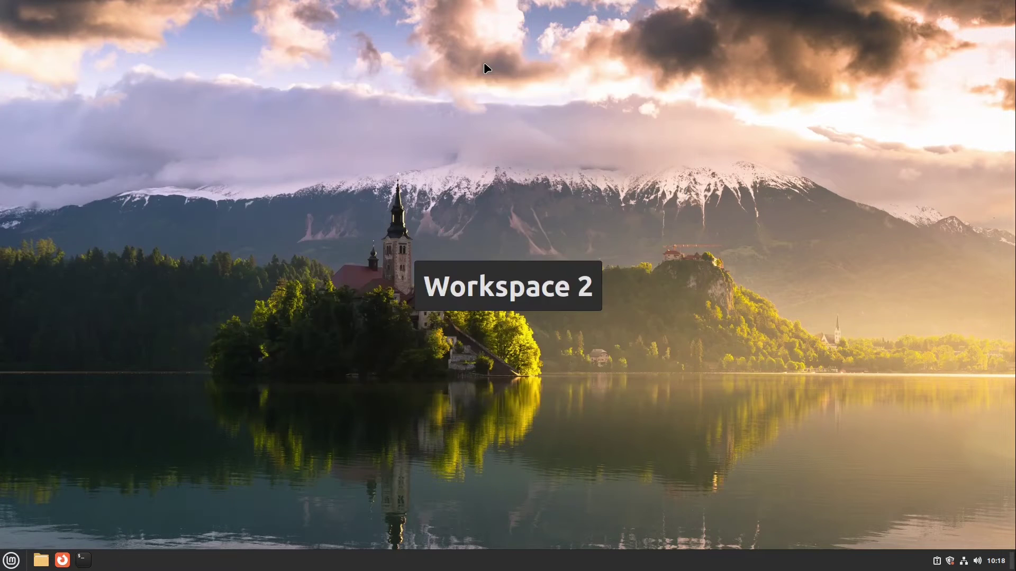
{"action": "key", "text": "ctrl+alt+Right"}
{"action": "key", "text": "ctrl+alt+Right"}
{"action": "key", "text": "ctrl+alt+Left"}
{"action": "key", "text": "ctrl+alt+Right"}
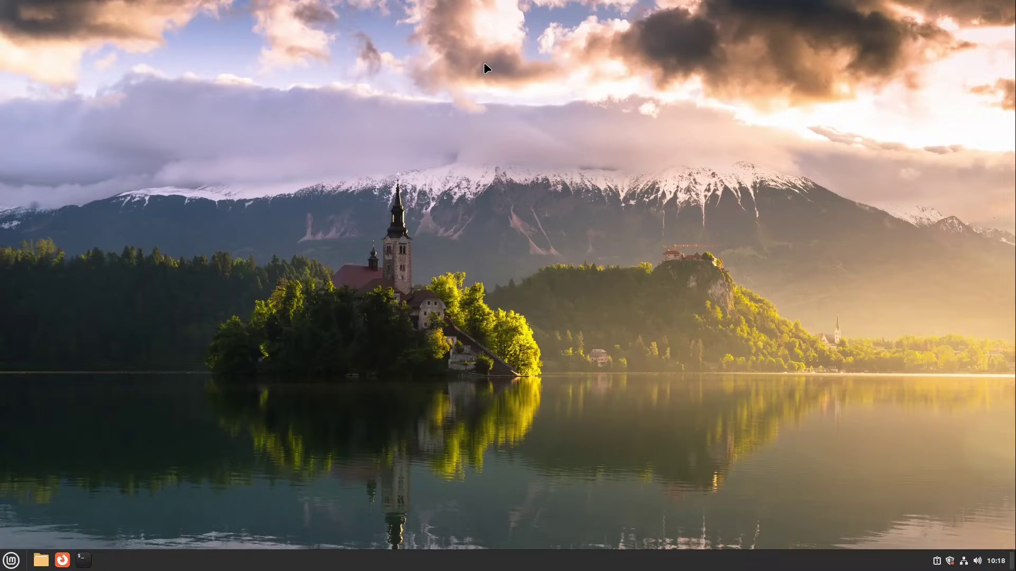
{"action": "key", "text": "ctrl+alt+Left"}
{"action": "key", "text": "ctrl+alt+Left"}
{"action": "key", "text": "ctrl+alt+Left"}
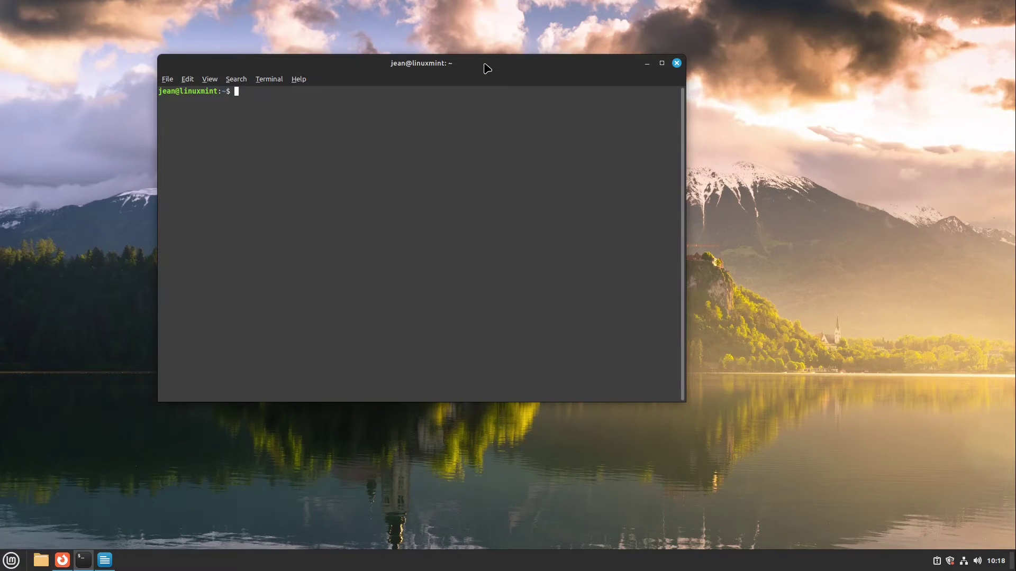
- In the Ctrl+Alt+Up overview, add workspaces 5 and 6 with the + strip
{"action": "key", "text": "ctrl+alt+Up"}
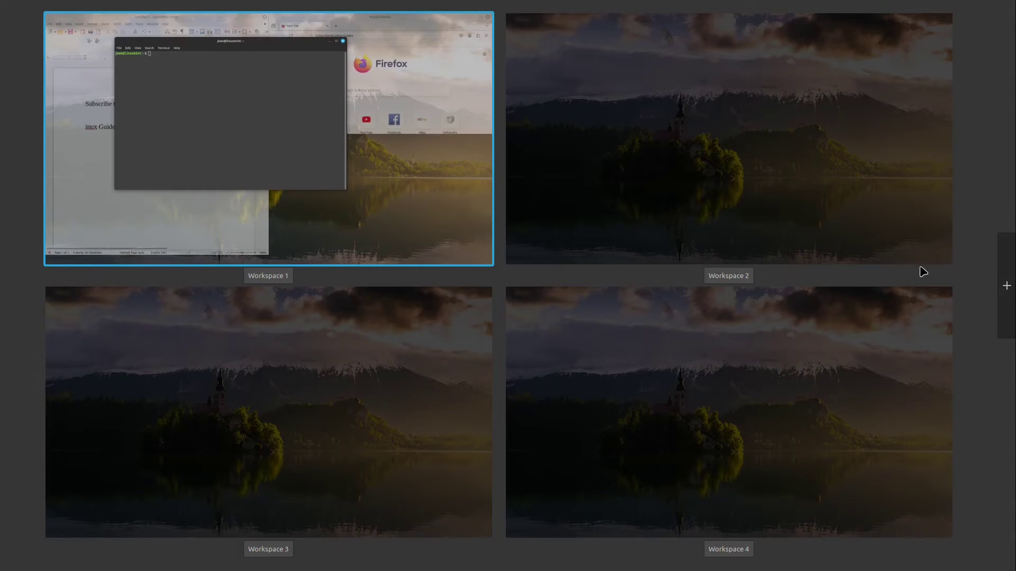
{"action": "left_click", "coordinate": [1007, 281]}
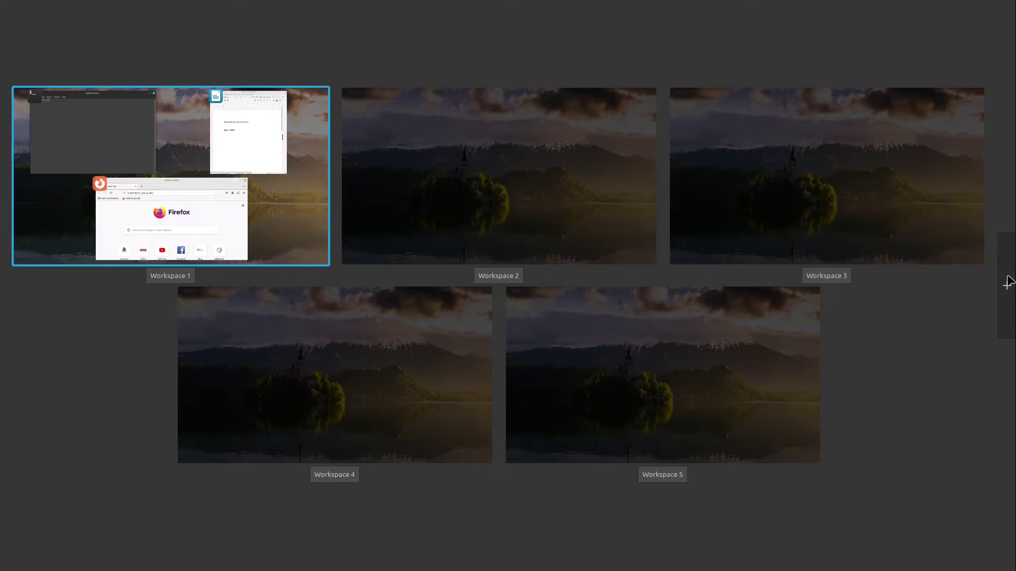
{"action": "left_click", "coordinate": [1008, 281]}
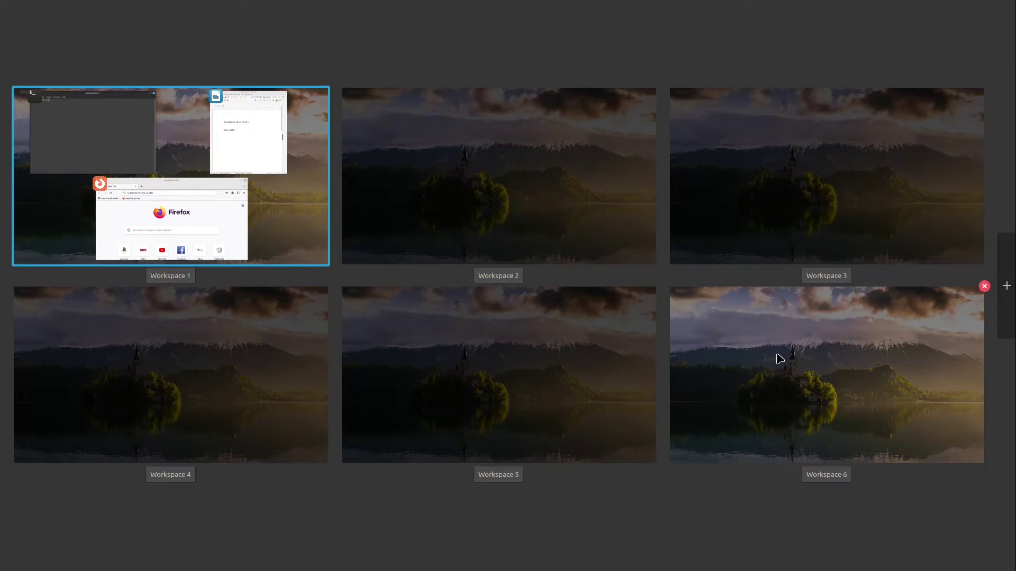
- Leave the overview and nudge the terminal slightly down and right
{"action": "key", "text": "Escape"}
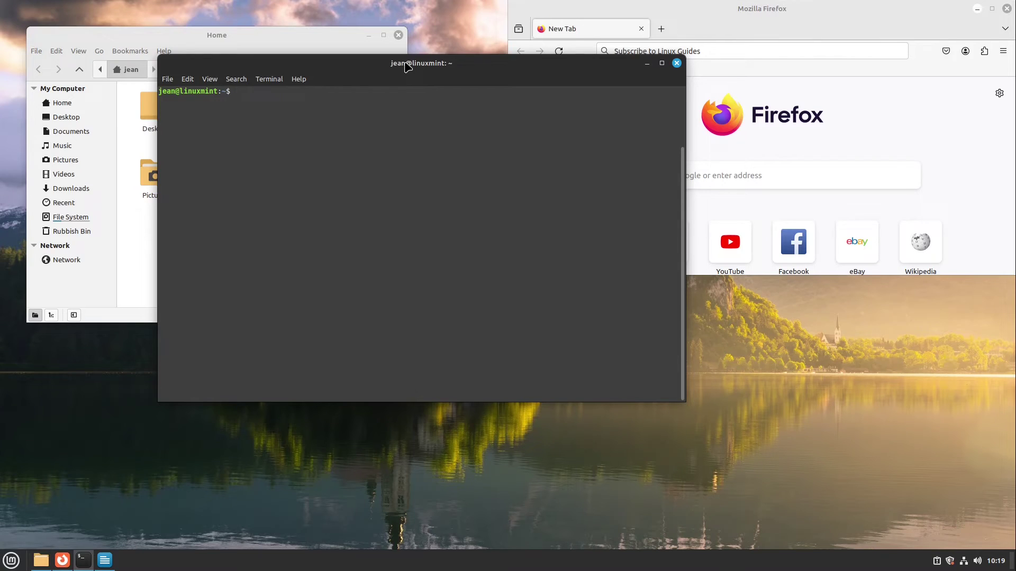
{"action": "right_click", "coordinate": [407, 67]}
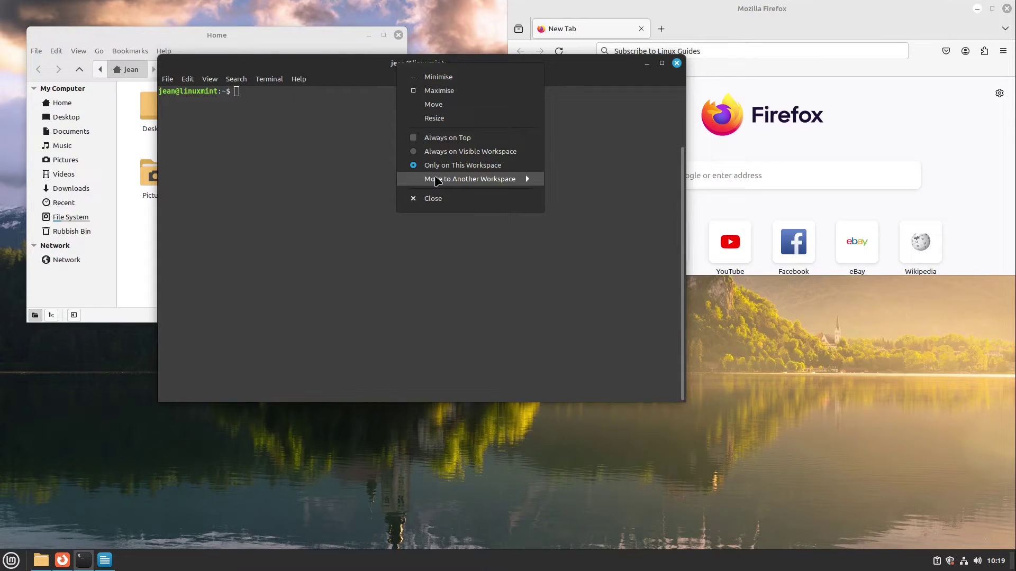
{"action": "key", "text": "Escape"}
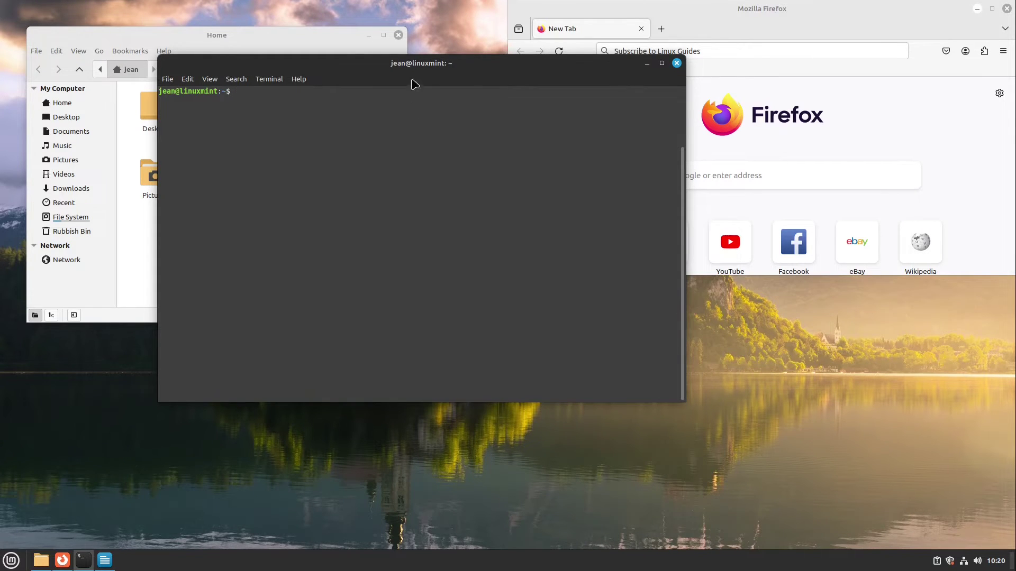
{"action": "left_click_drag", "start_coordinate": [416, 66], "coordinate": [447, 88]}
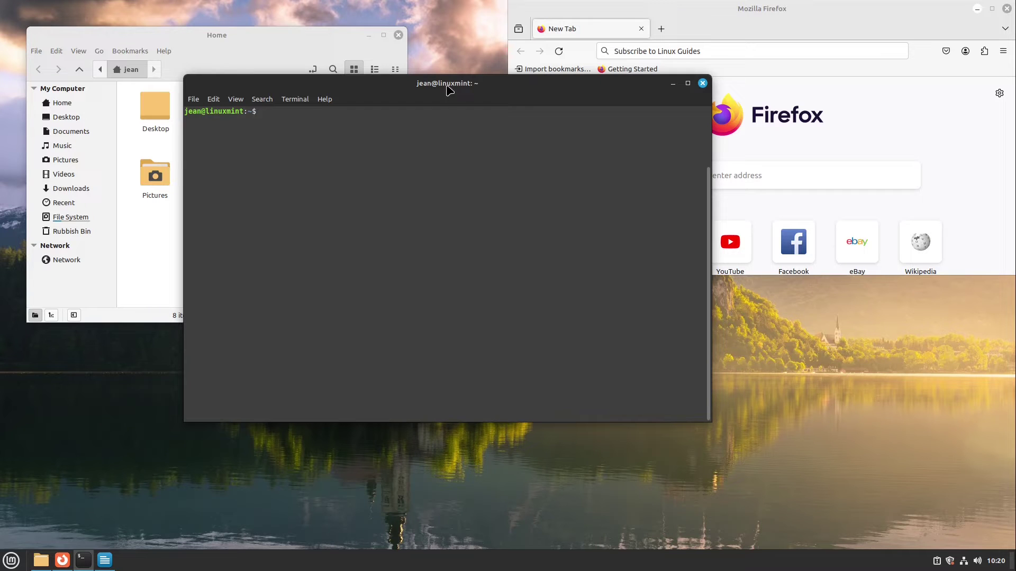
- Send the terminal to workspace 2 with Ctrl+Alt+Shift+Right, then move it back to workspace 1
{"action": "key", "text": "ctrl+alt+shift+Right"}
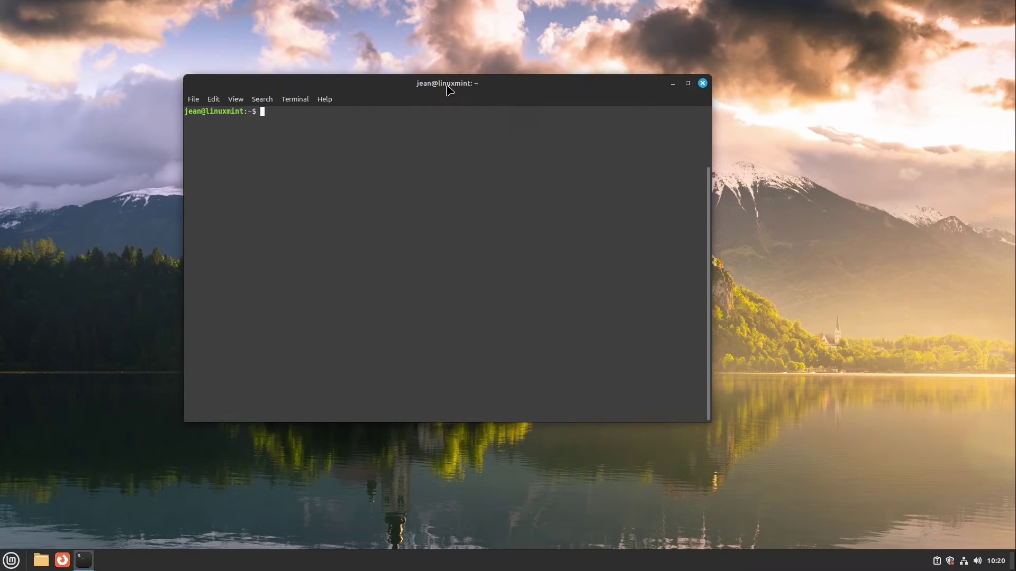
{"action": "key", "text": "ctrl+alt+Left"}
{"action": "key", "text": "ctrl+alt+Right"}
{"action": "key", "text": "ctrl+alt+Left"}
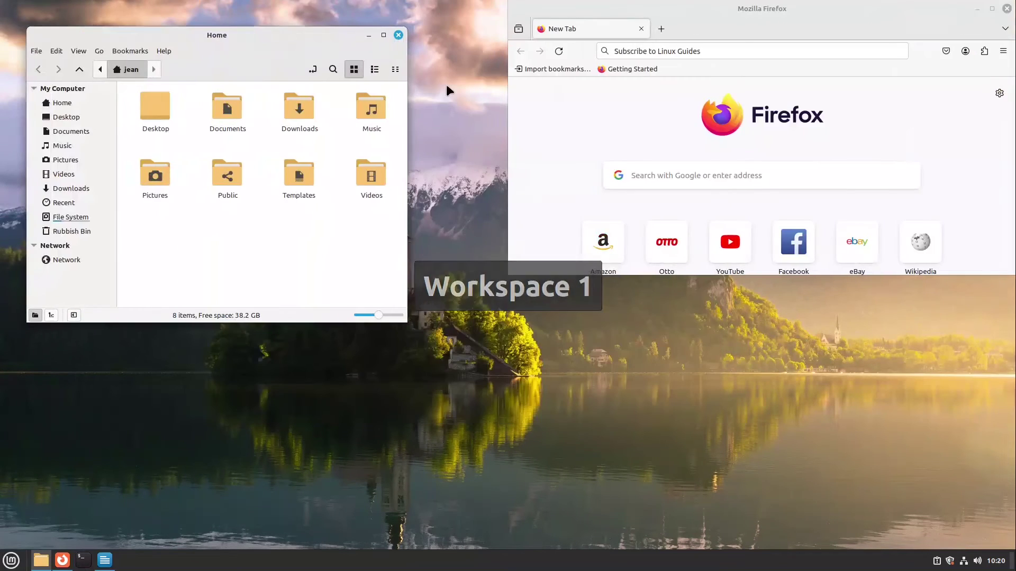
{"action": "key", "text": "ctrl+alt+Left"}
{"action": "key", "text": "ctrl+alt+Left"}
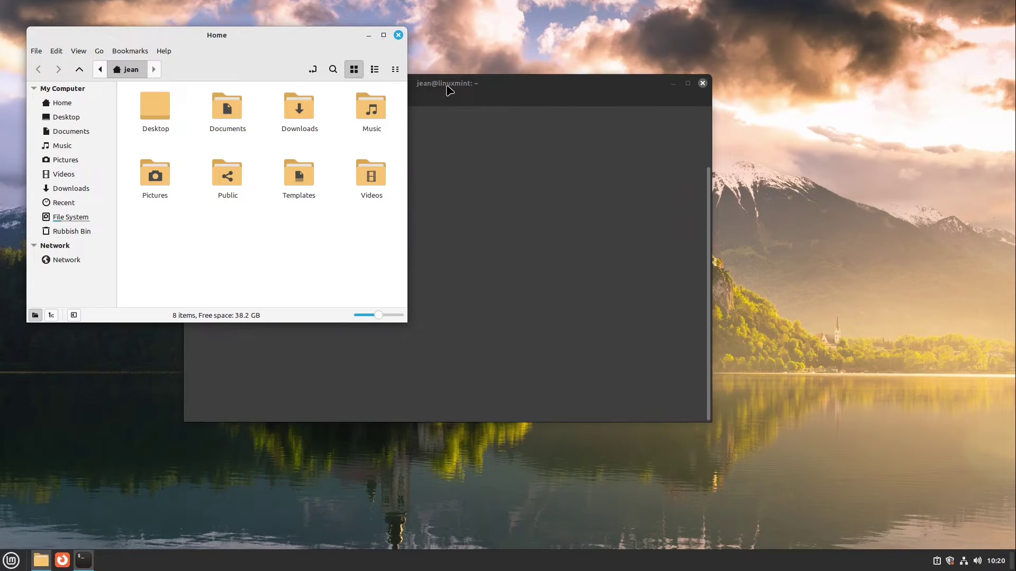
{"action": "key", "text": "ctrl+alt+Right"}
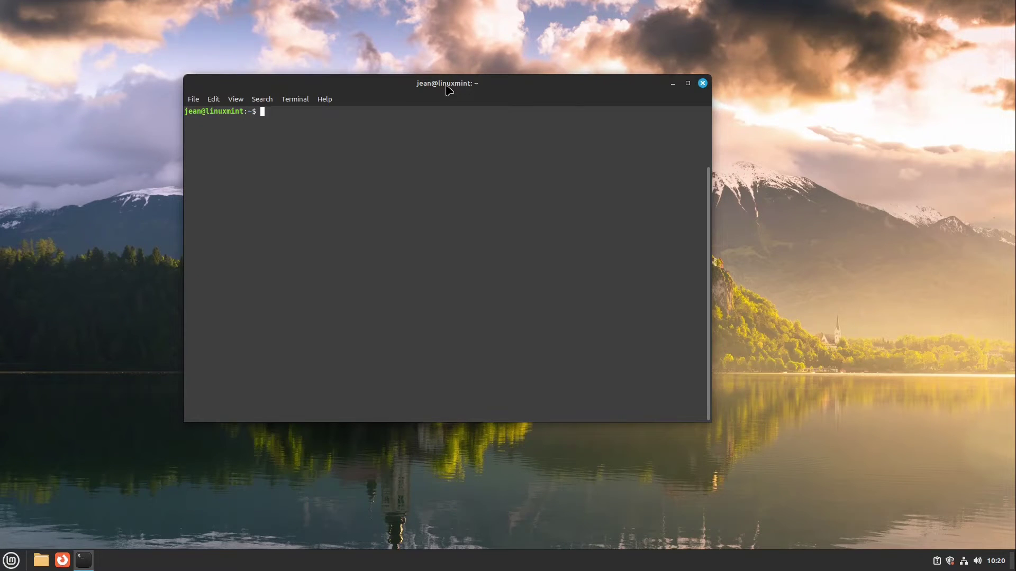
{"action": "key", "text": "ctrl+alt+shift+Left"}
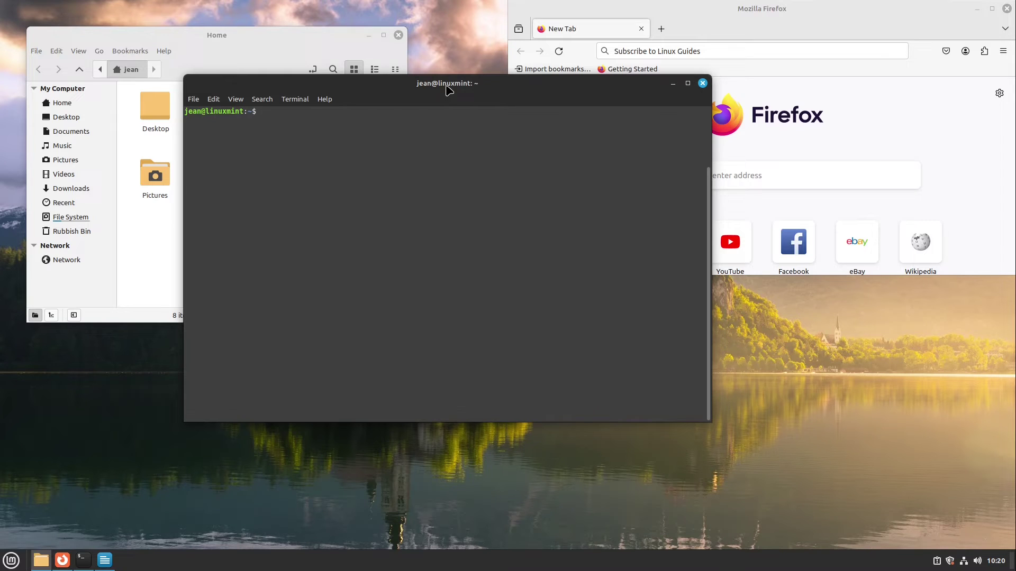
- Raise Firefox, enlarge its window, and go to linux-assistant.org
{"action": "left_click", "coordinate": [608, 5]}
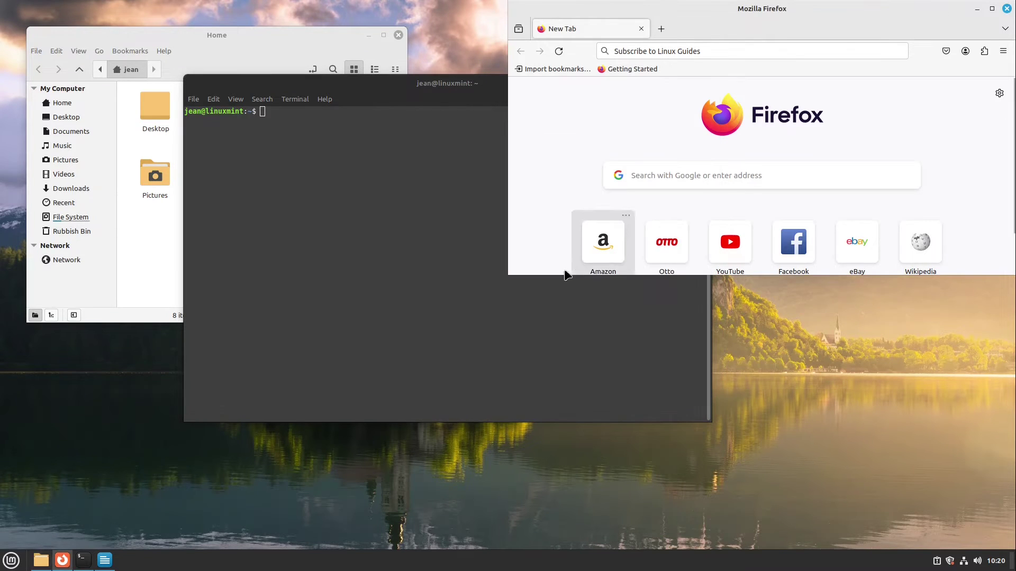
{"action": "left_click_drag", "start_coordinate": [510, 273], "coordinate": [483, 454]}
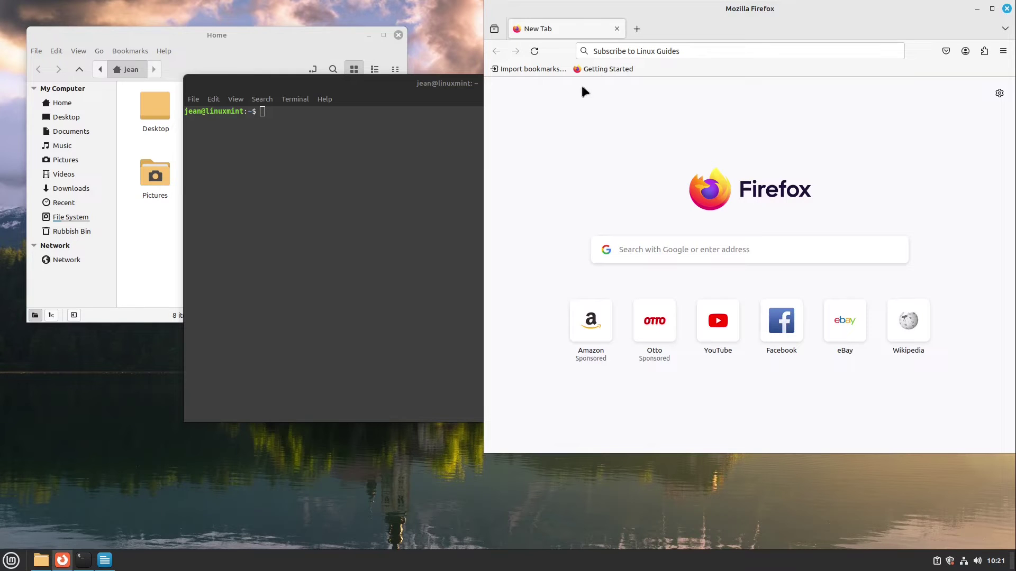
{"action": "left_click", "coordinate": [609, 50]}
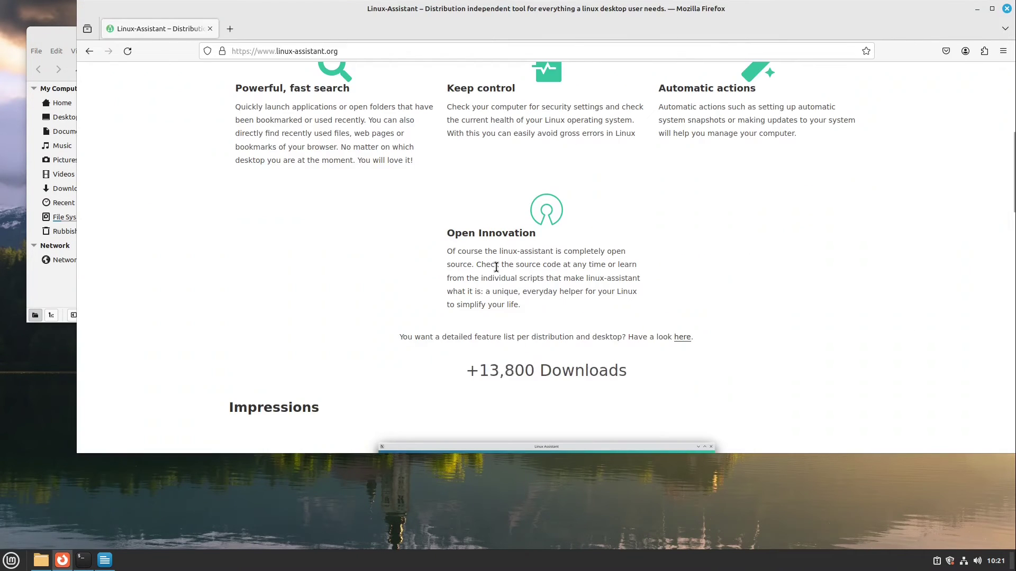
- Scroll to the Features section and capture it as an area screenshot with Shift+Print
{"action": "scroll", "coordinate": [496, 265], "scroll_direction": "down", "scroll_amount": 2}
{"action": "scroll", "coordinate": [497, 266], "scroll_direction": "up", "scroll_amount": 5}
{"action": "scroll", "coordinate": [496, 267], "scroll_direction": "down", "scroll_amount": 4}
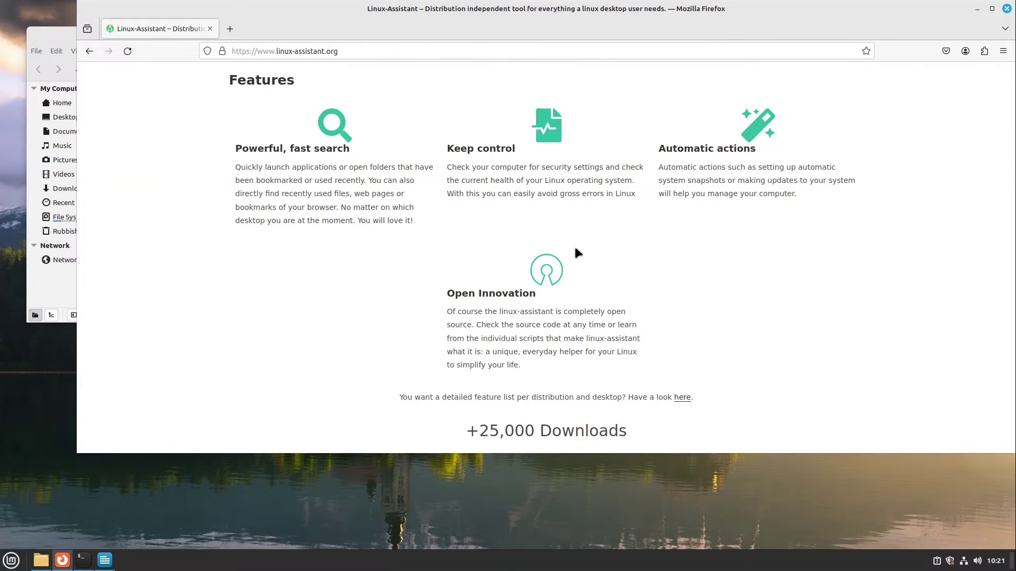
{"action": "key", "text": "shift+Print"}
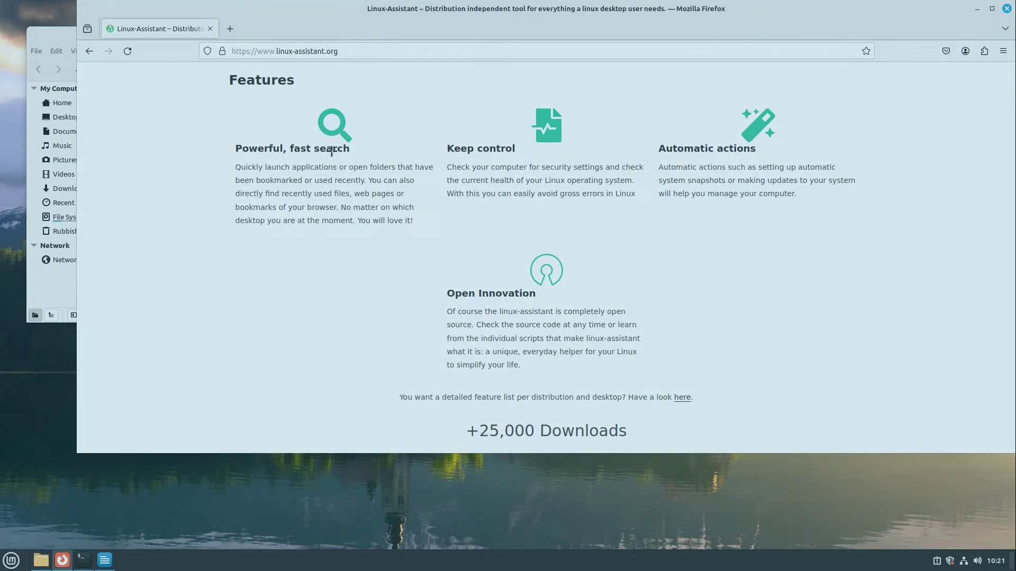
{"action": "left_click_drag", "start_coordinate": [227, 74], "coordinate": [867, 449]}
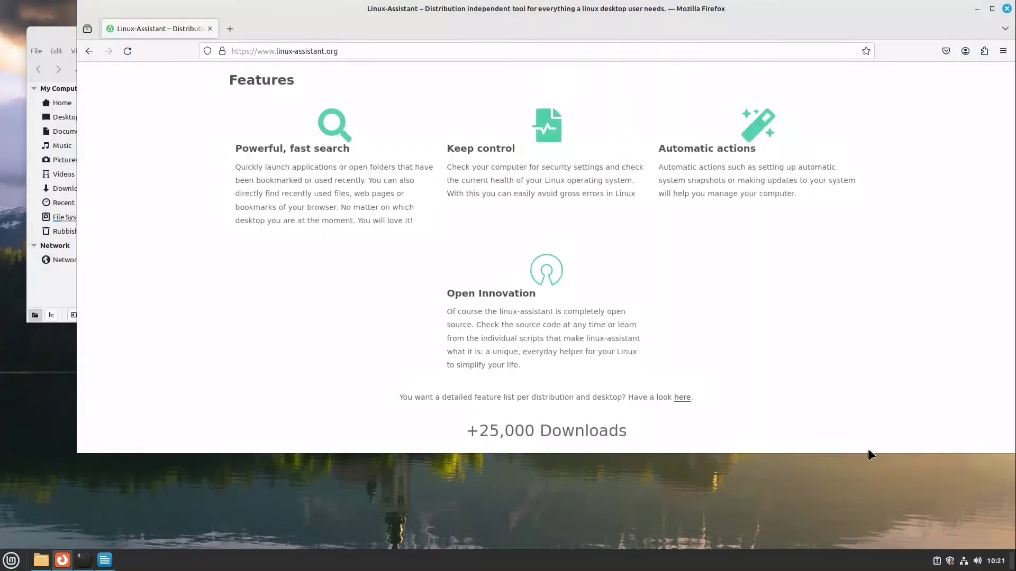
- Paste the Features screenshot into the Writer document below the two text lines
{"action": "left_click", "coordinate": [110, 564]}
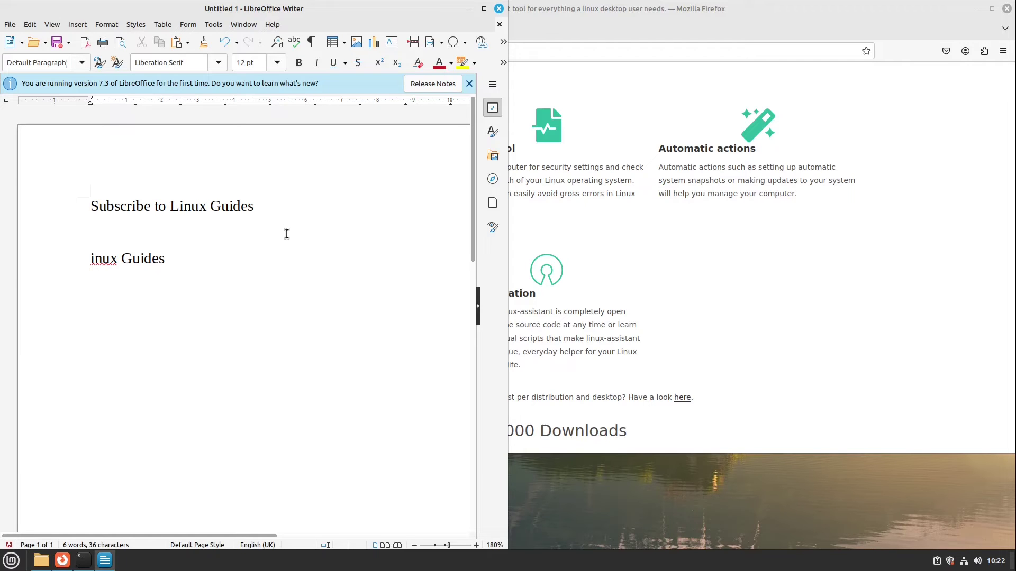
{"action": "key", "text": "ctrl+v"}
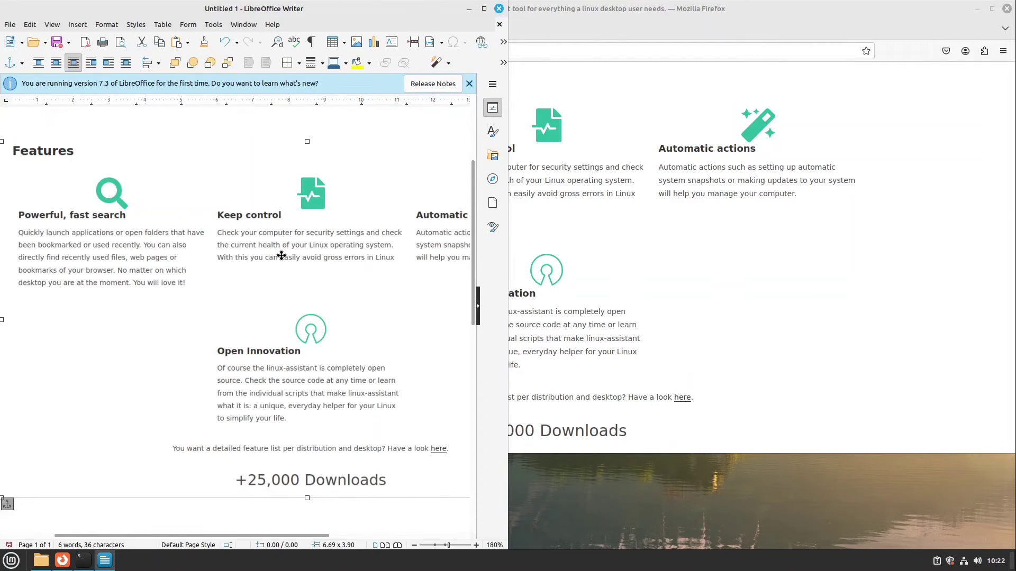
{"action": "scroll", "coordinate": [281, 256], "scroll_direction": "down", "scroll_amount": 5}
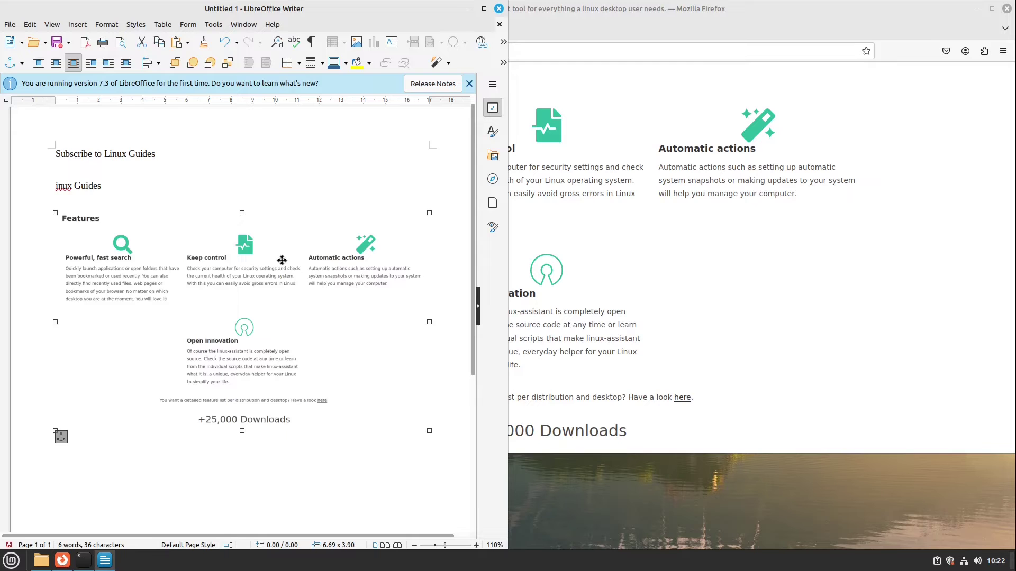
{"action": "scroll", "coordinate": [282, 263], "scroll_direction": "down", "scroll_amount": 1}
- Move the Features image up slightly, deselect it, and bring Firefox to the front
{"action": "left_click", "coordinate": [185, 470]}
{"action": "left_click_drag", "start_coordinate": [120, 298], "coordinate": [117, 291]}
{"action": "left_click", "coordinate": [122, 447]}
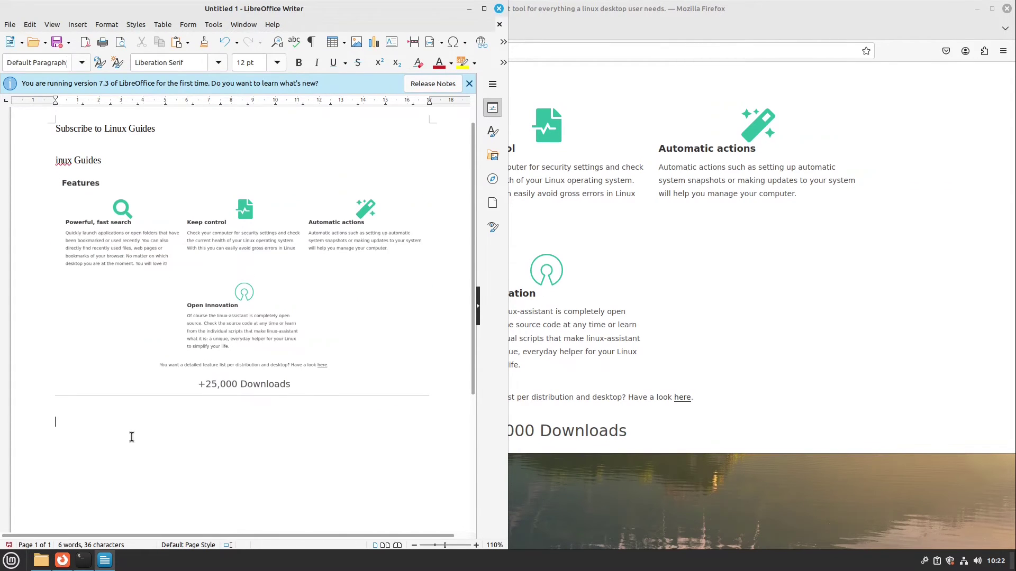
{"action": "left_click", "coordinate": [985, 340]}
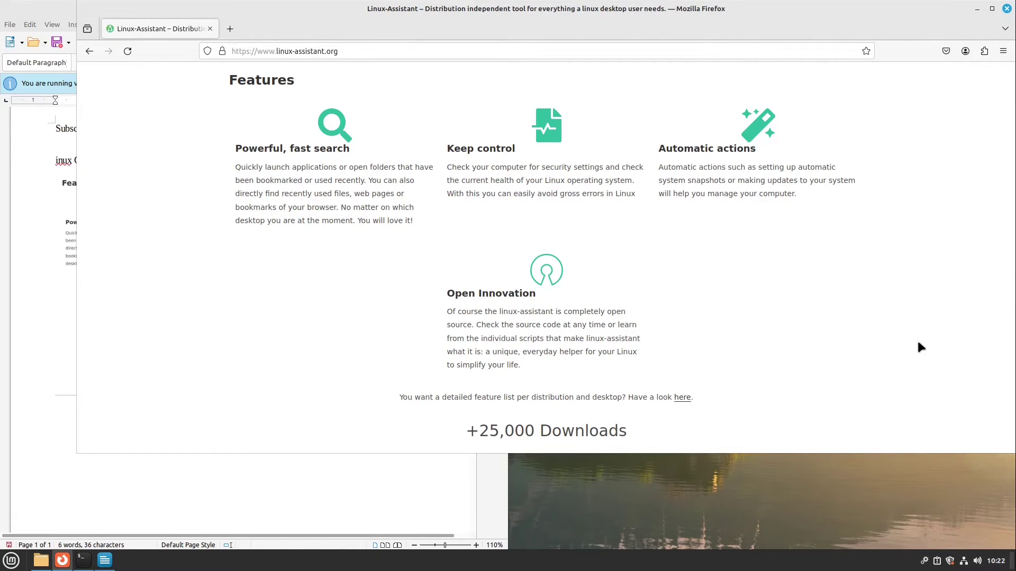
- Take an area screenshot of the Features section, cancel saving it, then recapture a wider area
{"action": "key", "text": "Print"}
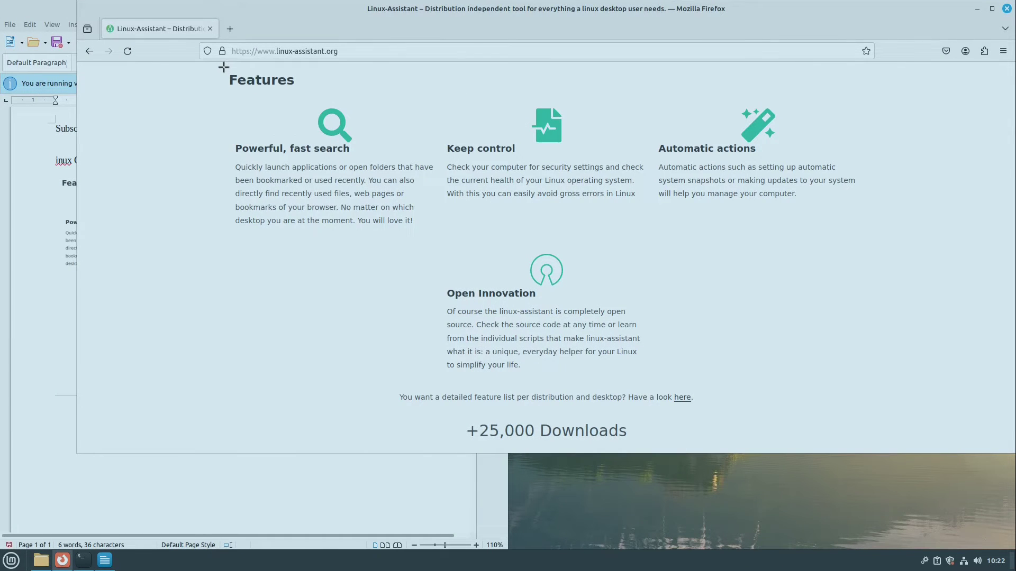
{"action": "left_click_drag", "start_coordinate": [220, 68], "coordinate": [440, 257]}
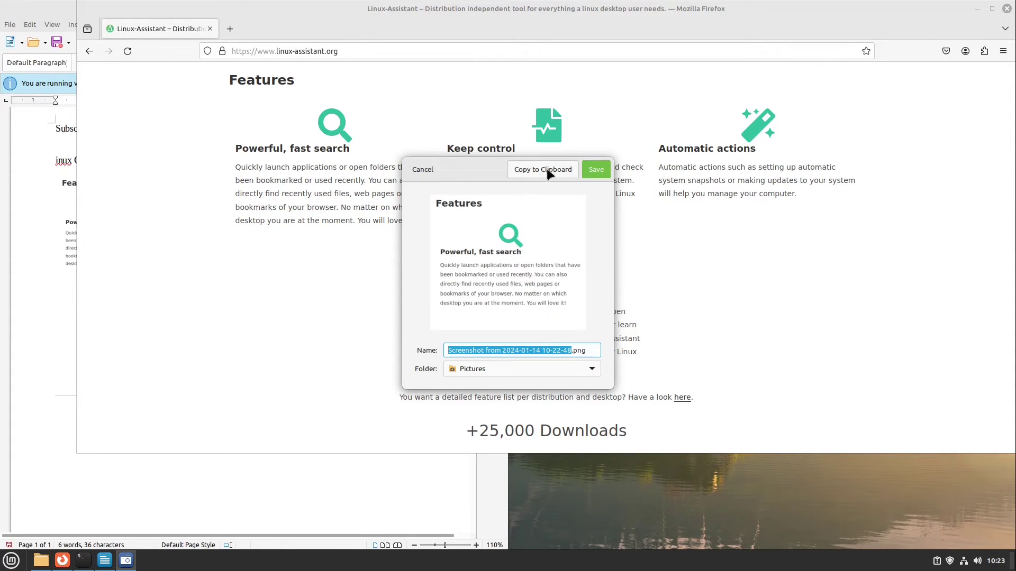
{"action": "left_click", "coordinate": [421, 169]}
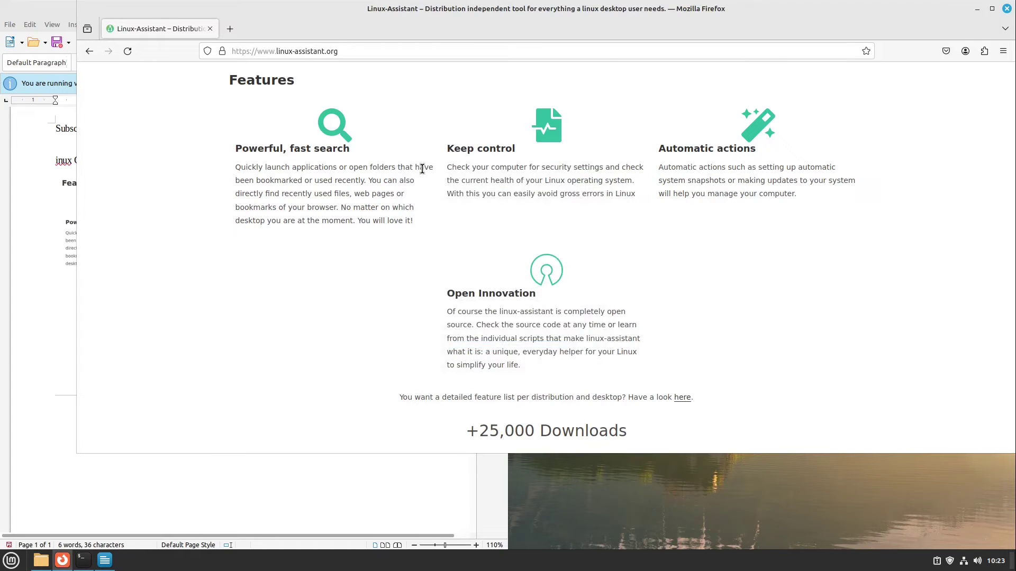
{"action": "key", "text": "shift+Print"}
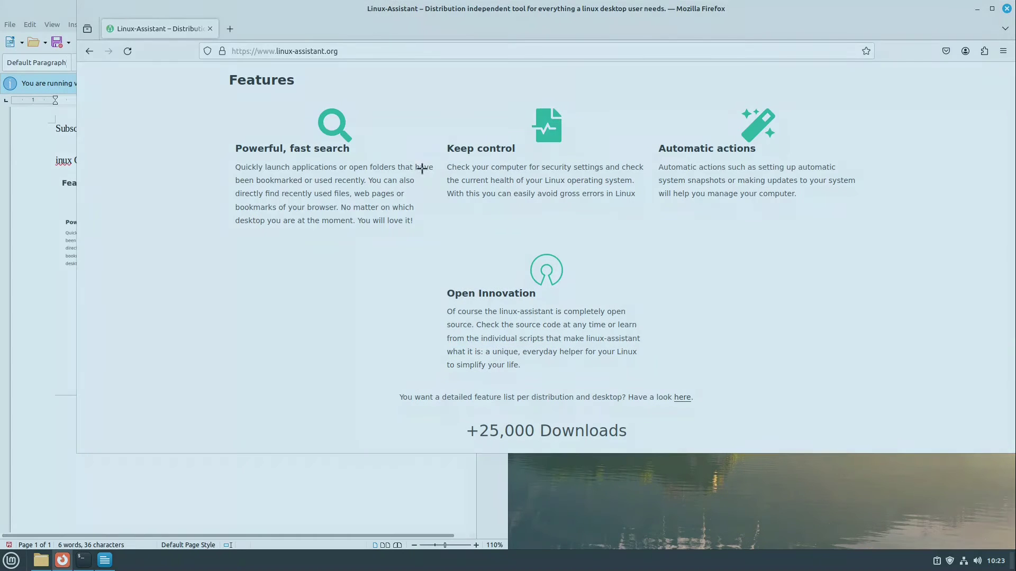
{"action": "left_click_drag", "start_coordinate": [216, 68], "coordinate": [854, 274]}
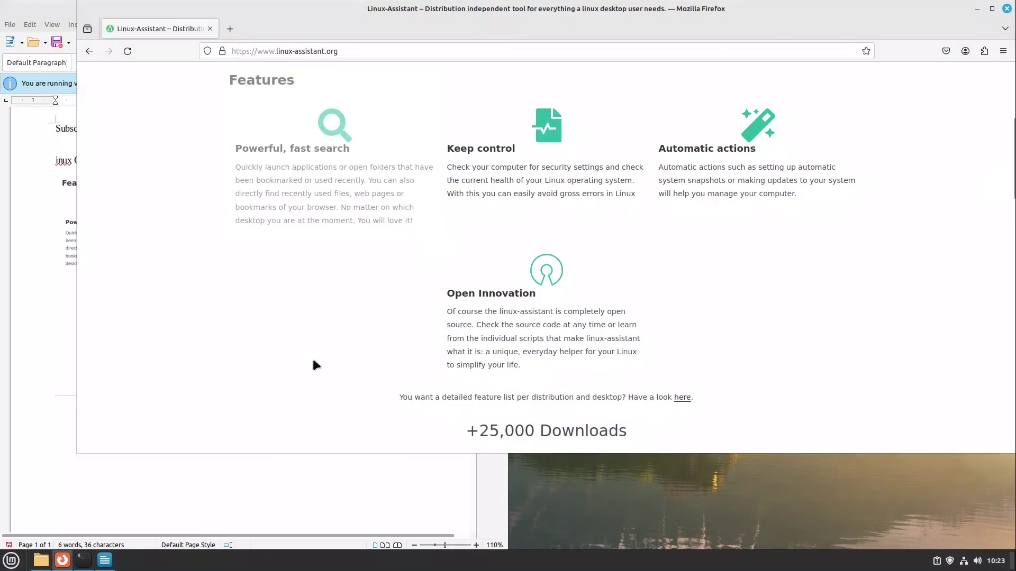
- Paste the Features screenshot below the downloads line and shrink Writer into a narrower floating window
{"action": "left_click", "coordinate": [231, 482]}
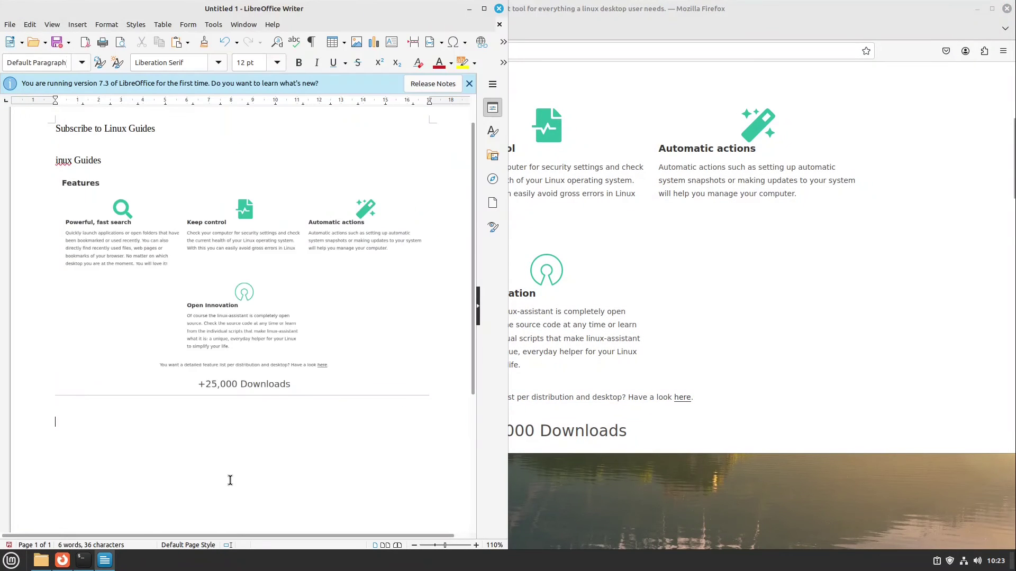
{"action": "key", "text": "ctrl+v"}
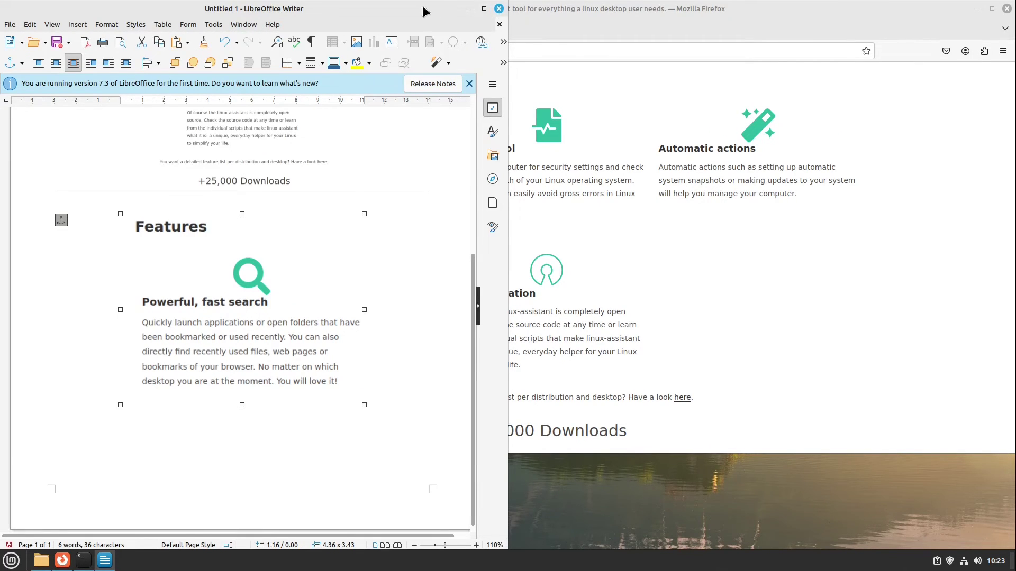
{"action": "left_click_drag", "start_coordinate": [423, 9], "coordinate": [813, 29]}
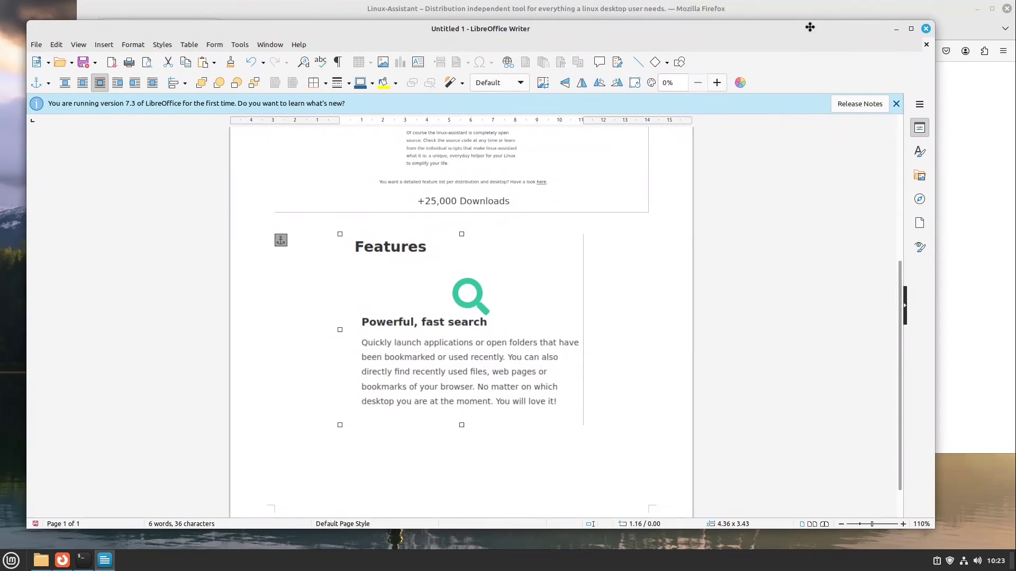
{"action": "left_click_drag", "start_coordinate": [917, 22], "coordinate": [788, 25]}
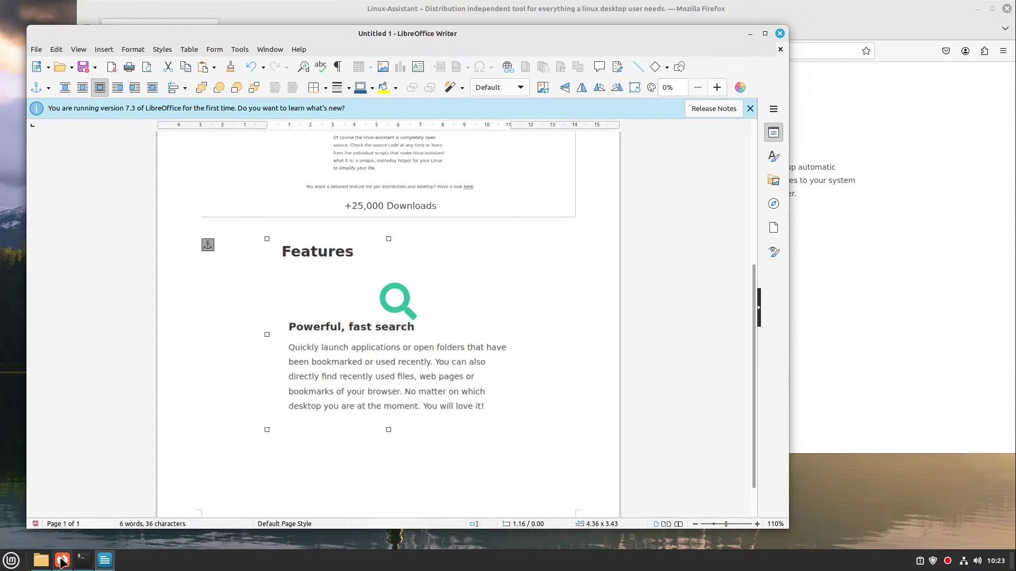
- In Nemo's Videos folder, play cinnamon-2024-01-14T102351+0100.webm
{"action": "left_click", "coordinate": [41, 561]}
{"action": "left_click_drag", "start_coordinate": [315, 78], "coordinate": [639, 108]}
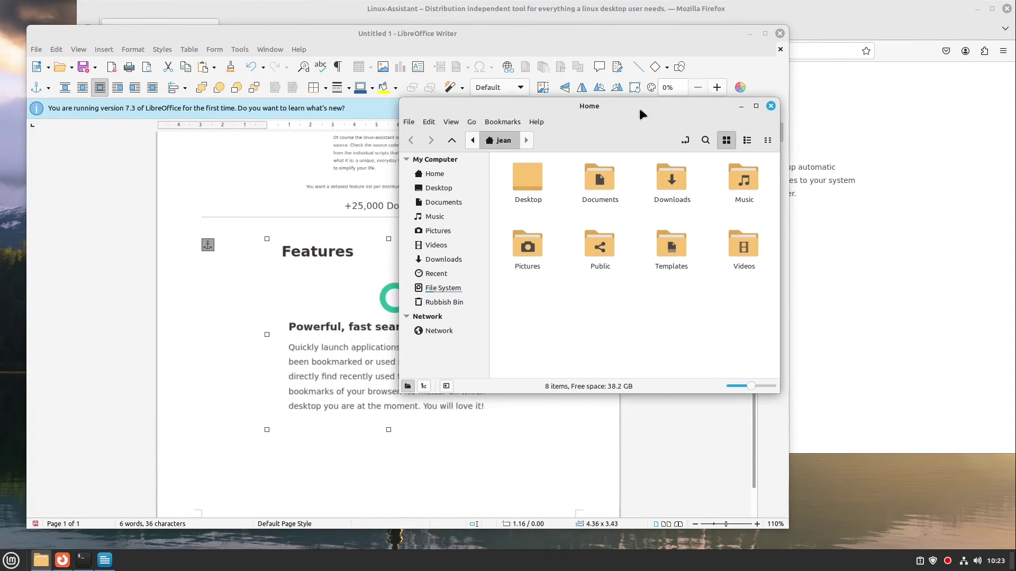
{"action": "right_click", "coordinate": [672, 188]}
{"action": "left_click", "coordinate": [577, 329]}
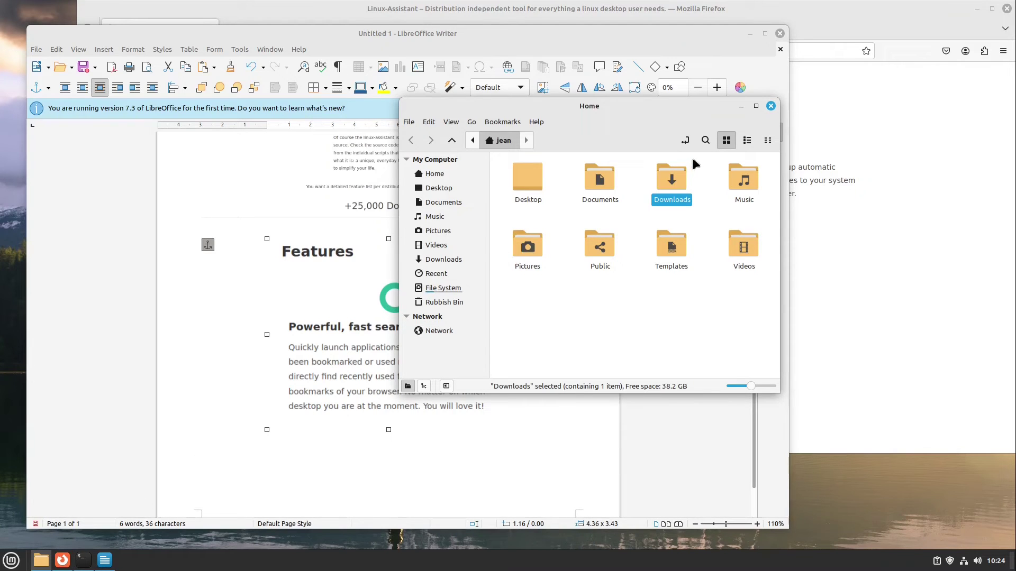
{"action": "double_click", "coordinate": [733, 242]}
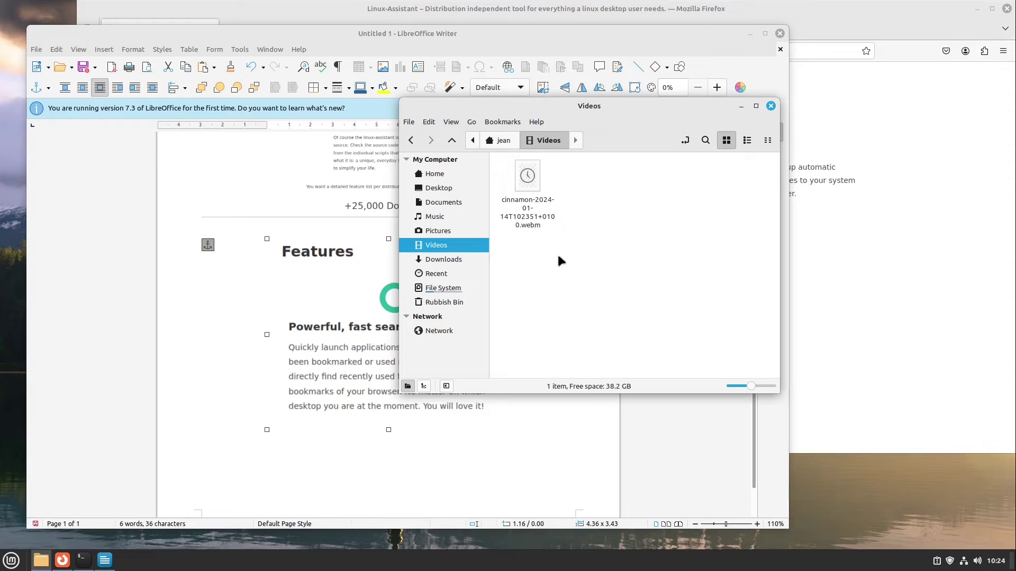
{"action": "double_click", "coordinate": [530, 201]}
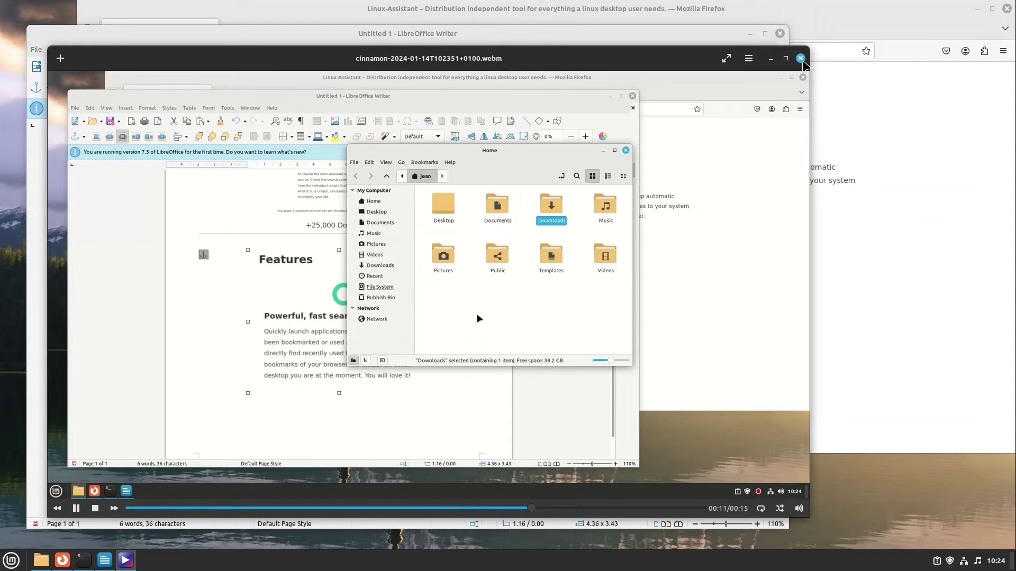
- Close the video player, then move Nemo's Videos window up-left and enlarge it
{"action": "left_click", "coordinate": [800, 58]}
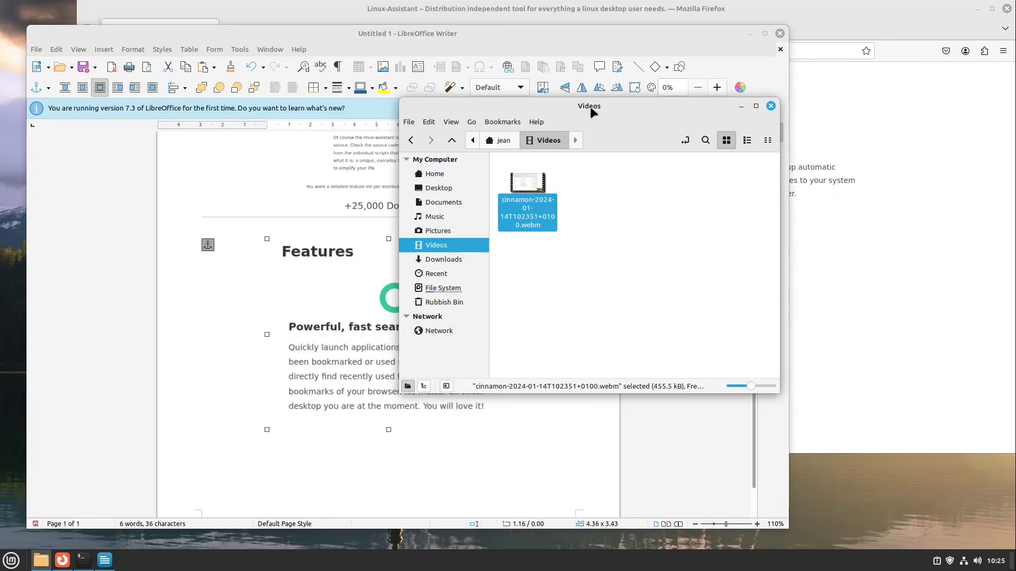
{"action": "left_click_drag", "start_coordinate": [589, 107], "coordinate": [320, 48]}
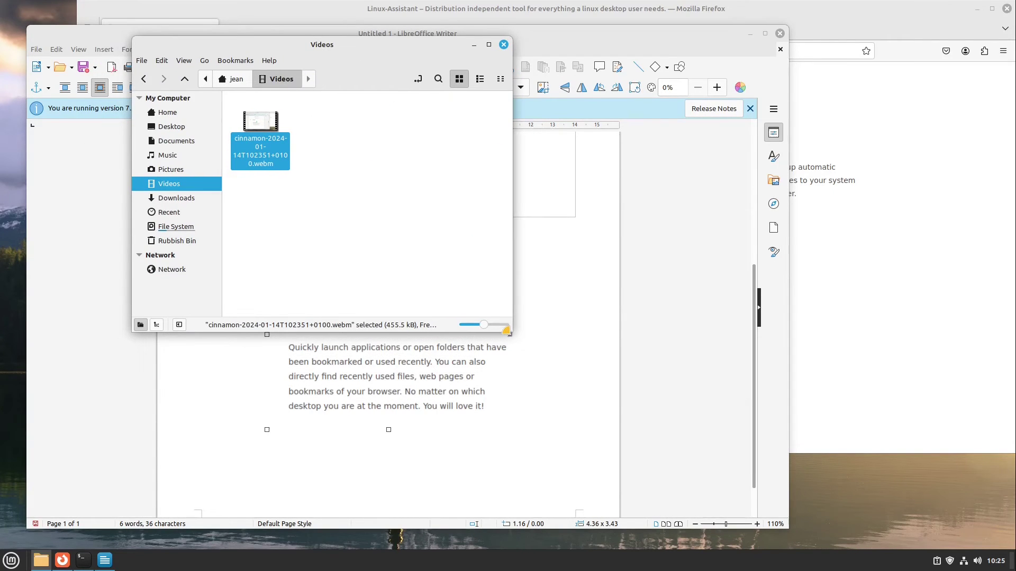
{"action": "left_click_drag", "start_coordinate": [508, 334], "coordinate": [905, 461]}
- Switch Nemo to dual-pane view with F3 and show Home in the left pane
{"action": "left_click_drag", "start_coordinate": [538, 47], "coordinate": [535, 58]}
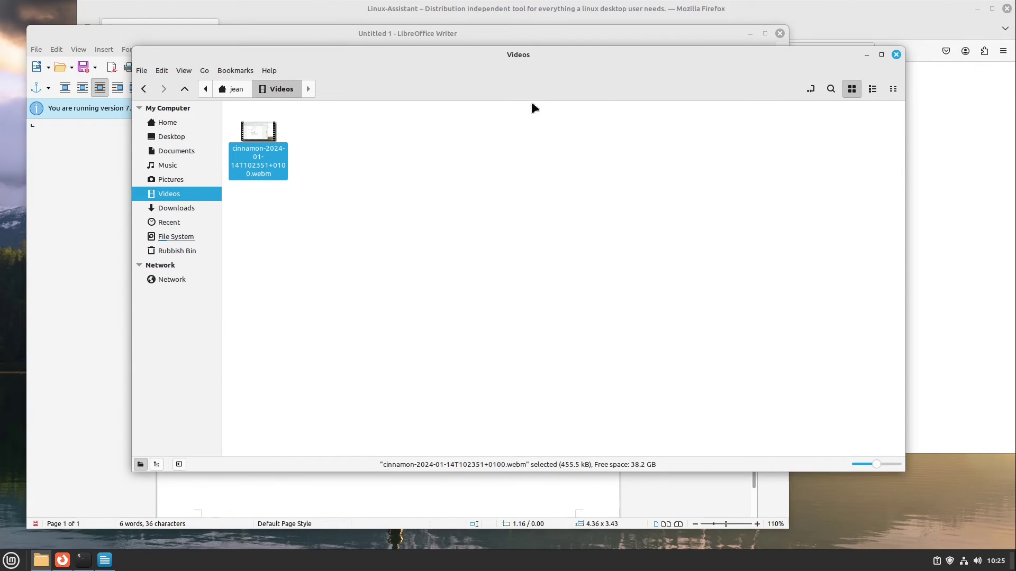
{"action": "key", "text": "F3"}
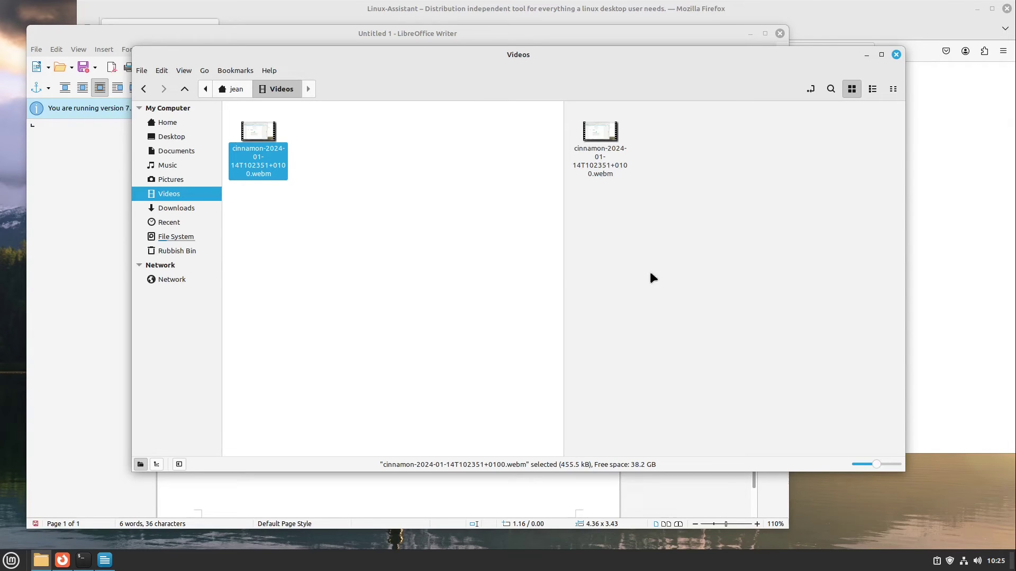
{"action": "left_click", "coordinate": [649, 247]}
{"action": "left_click", "coordinate": [480, 240]}
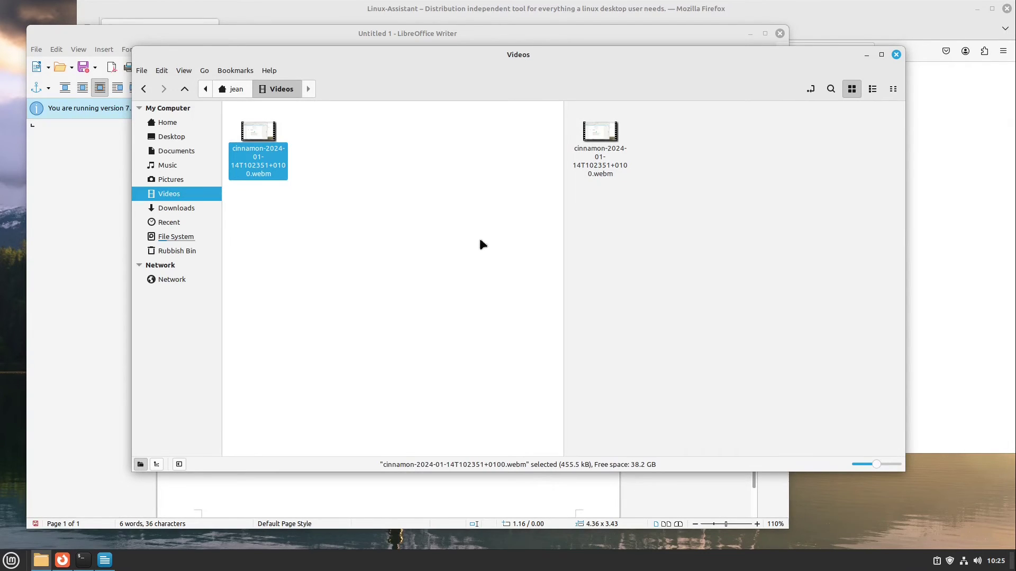
{"action": "left_click", "coordinate": [688, 258]}
{"action": "left_click", "coordinate": [360, 230]}
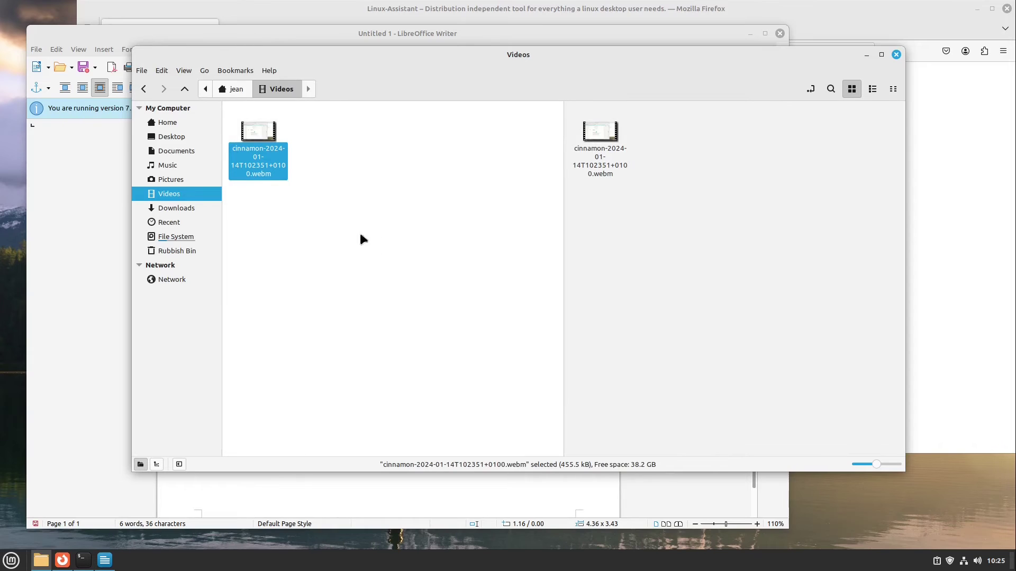
{"action": "left_click", "coordinate": [192, 125]}
- Show Documents in the right pane and Videos with the cinnamon recording in the left
{"action": "left_click", "coordinate": [718, 238]}
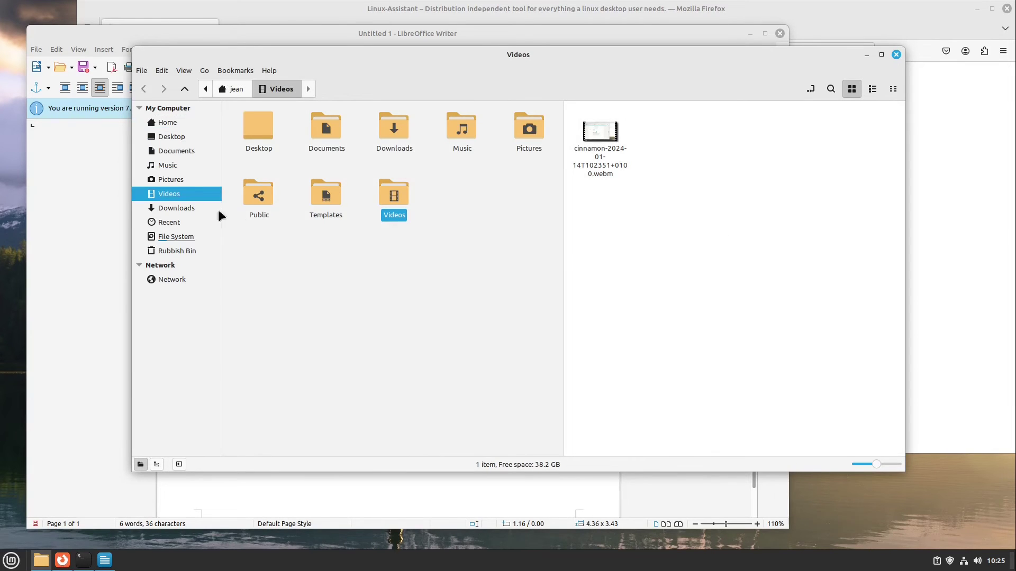
{"action": "left_click", "coordinate": [186, 150]}
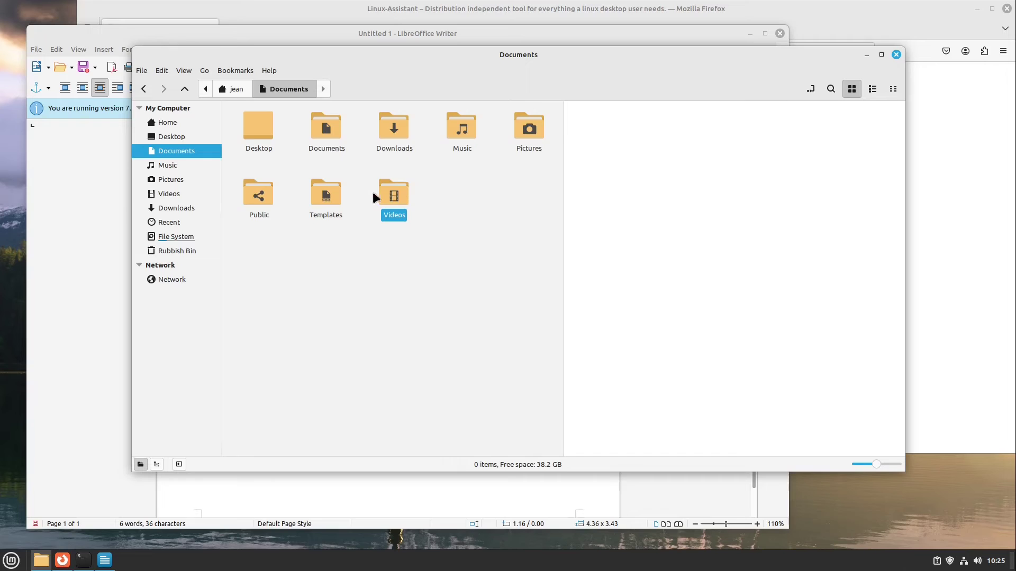
{"action": "left_click", "coordinate": [385, 209]}
{"action": "double_click", "coordinate": [385, 211]}
{"action": "left_click", "coordinate": [261, 137]}
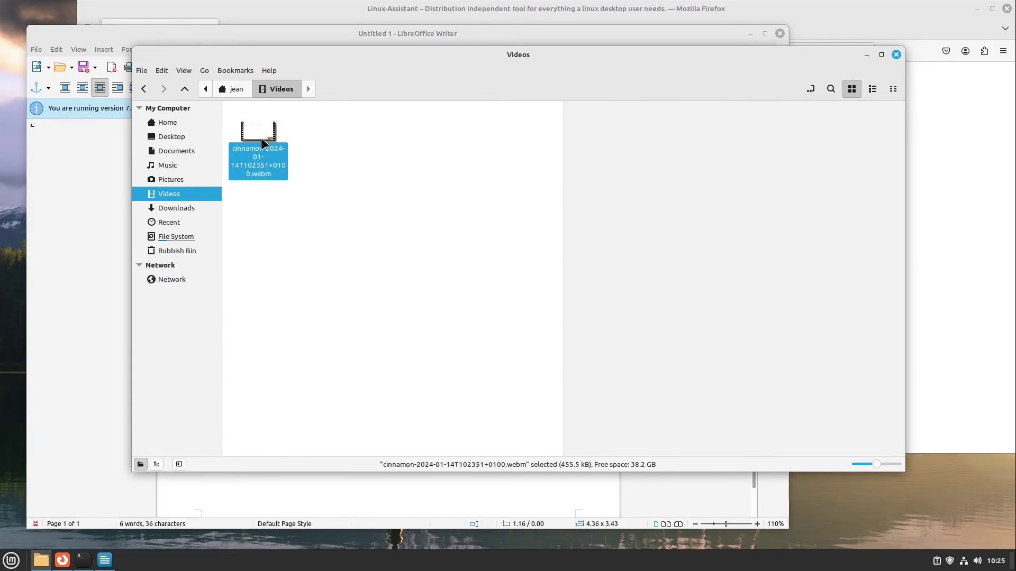
{"action": "left_click", "coordinate": [606, 185]}
- Create a new folder named MyScreenrecording in the Documents pane
{"action": "right_click", "coordinate": [607, 181]}
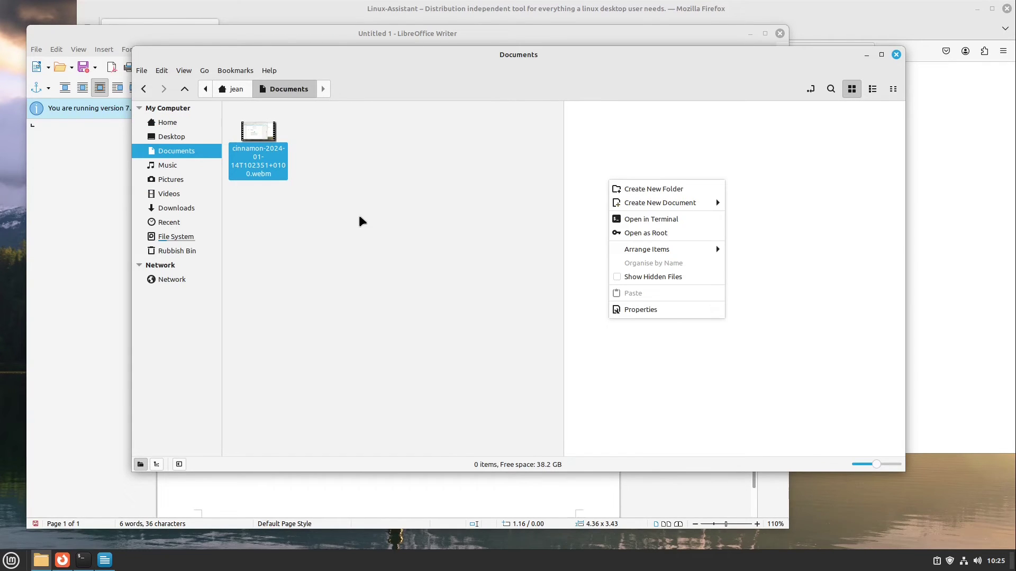
{"action": "left_click", "coordinate": [662, 185]}
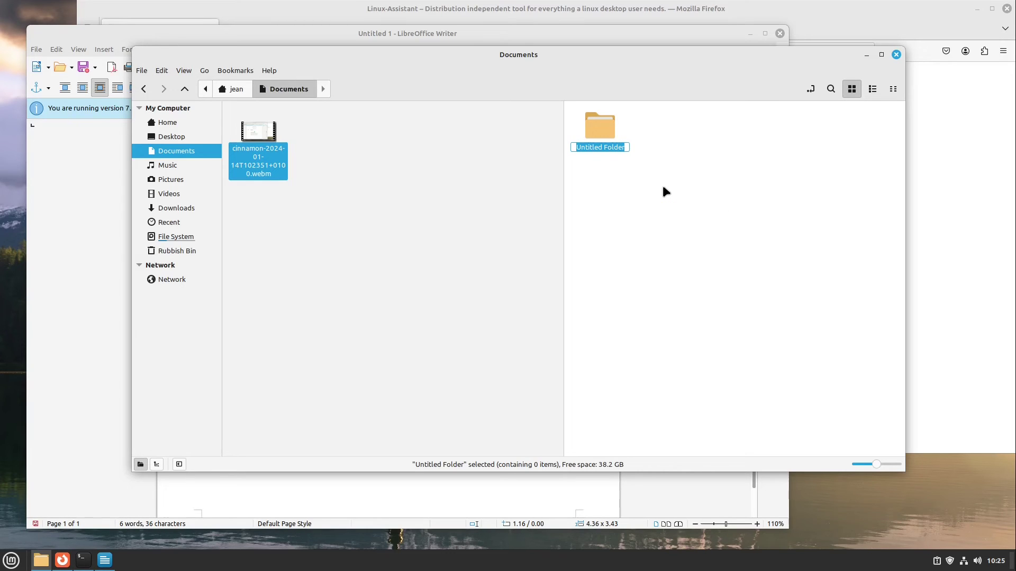
{"action": "type", "text": "MyScreenrecording"}
{"action": "key", "text": "Return"}
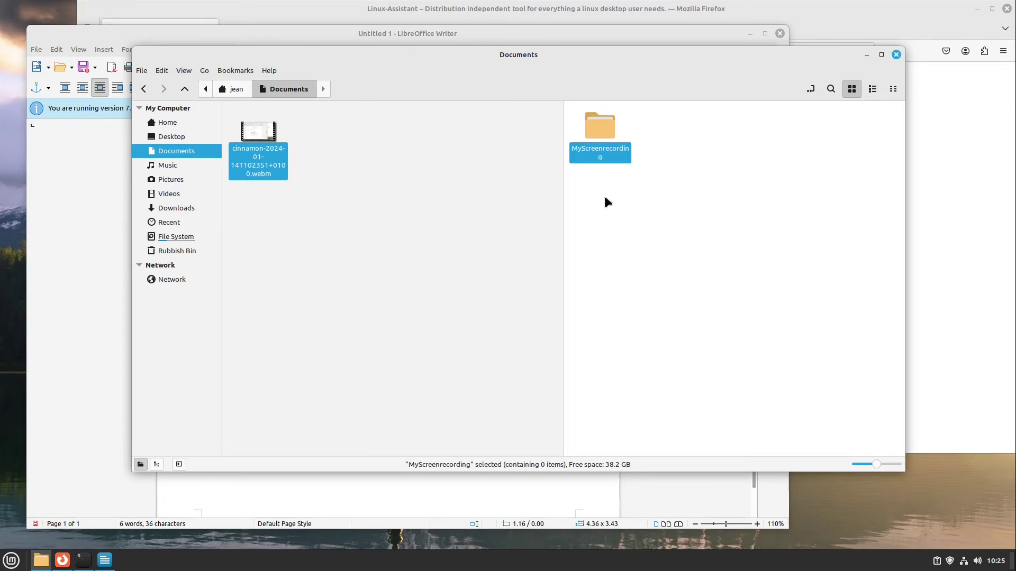
{"action": "key", "text": "F2"}
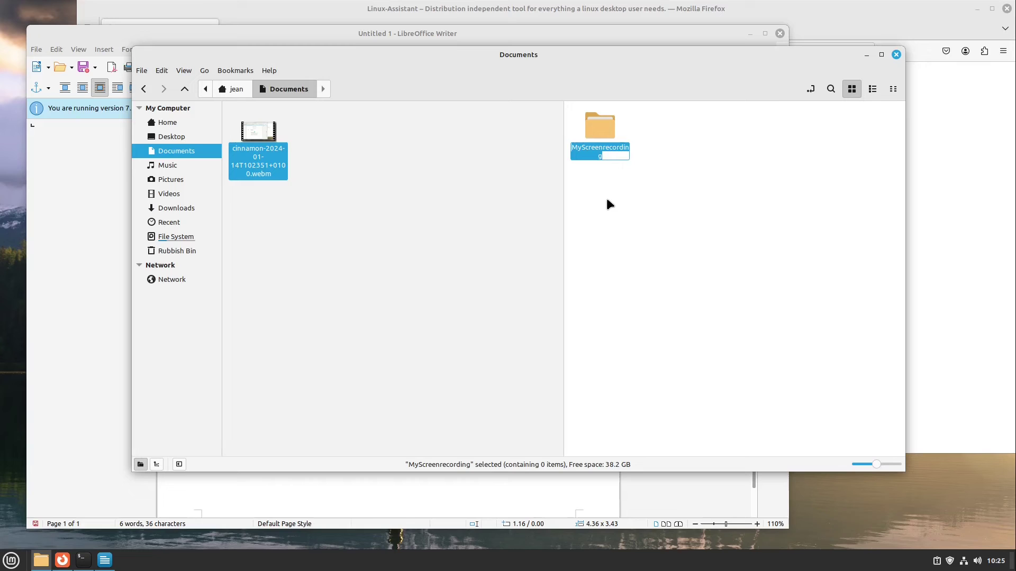
{"action": "key", "text": "Escape"}
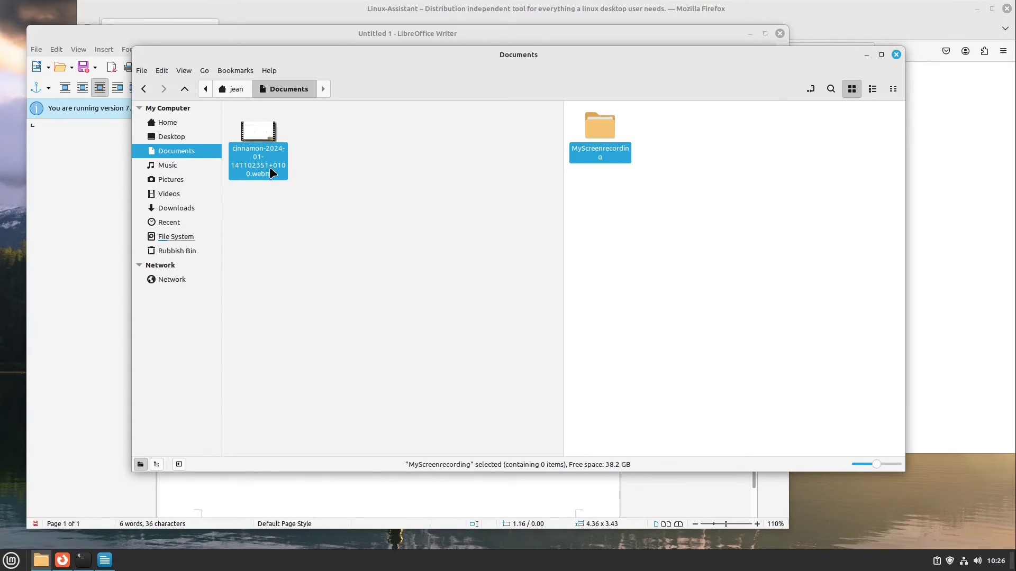
{"action": "key", "text": "alt+Left"}
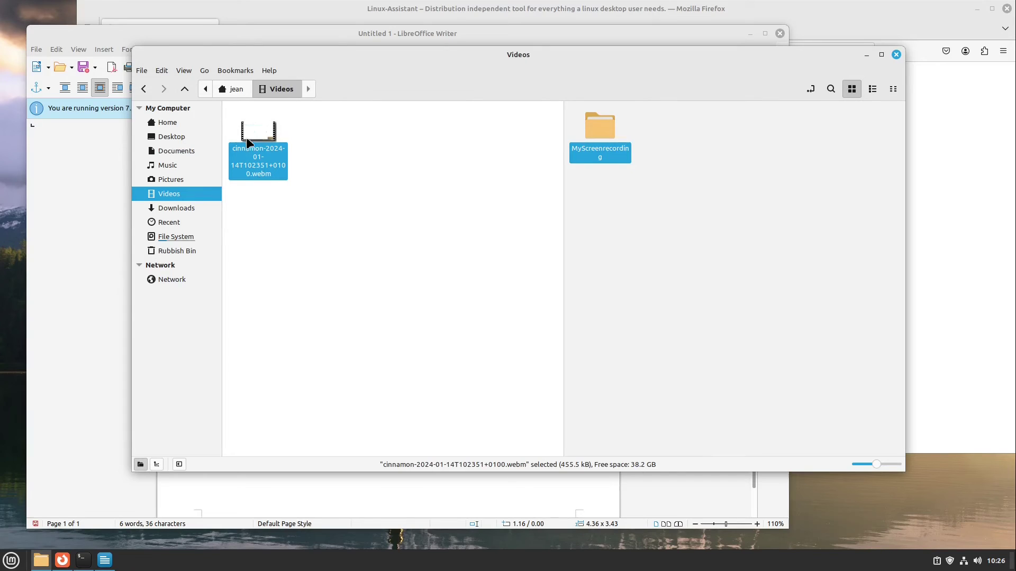
{"action": "left_click_drag", "start_coordinate": [253, 138], "coordinate": [604, 147]}
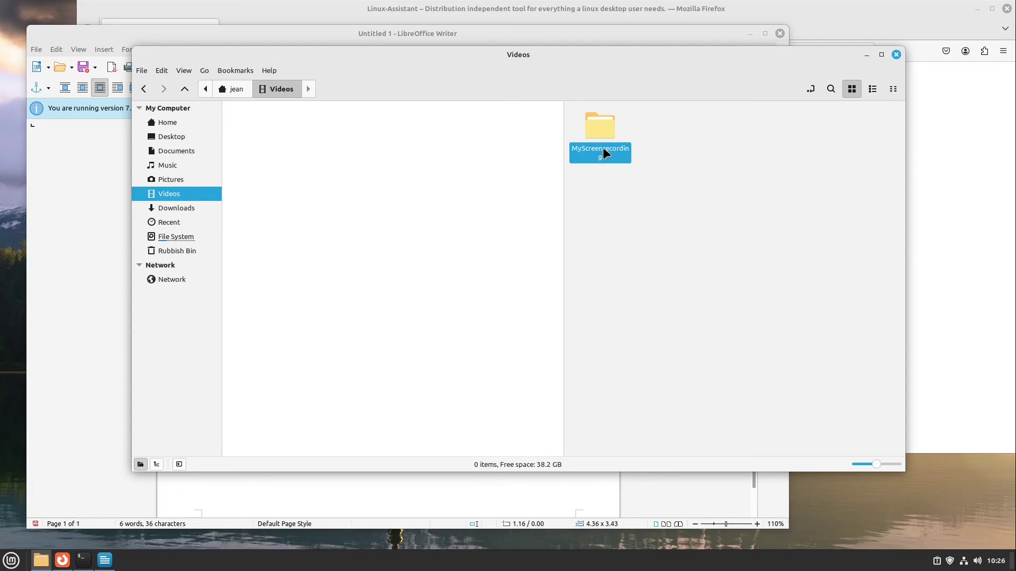
{"action": "left_click", "coordinate": [716, 222]}
{"action": "left_click", "coordinate": [363, 238]}
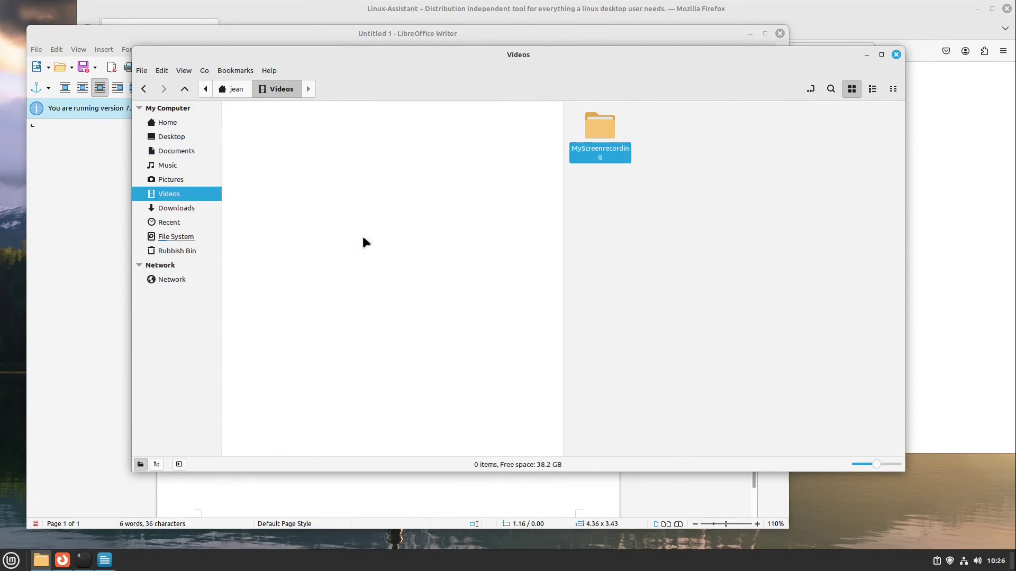
{"action": "left_click", "coordinate": [615, 240]}
{"action": "left_click", "coordinate": [440, 241]}
{"action": "left_click", "coordinate": [185, 70]}
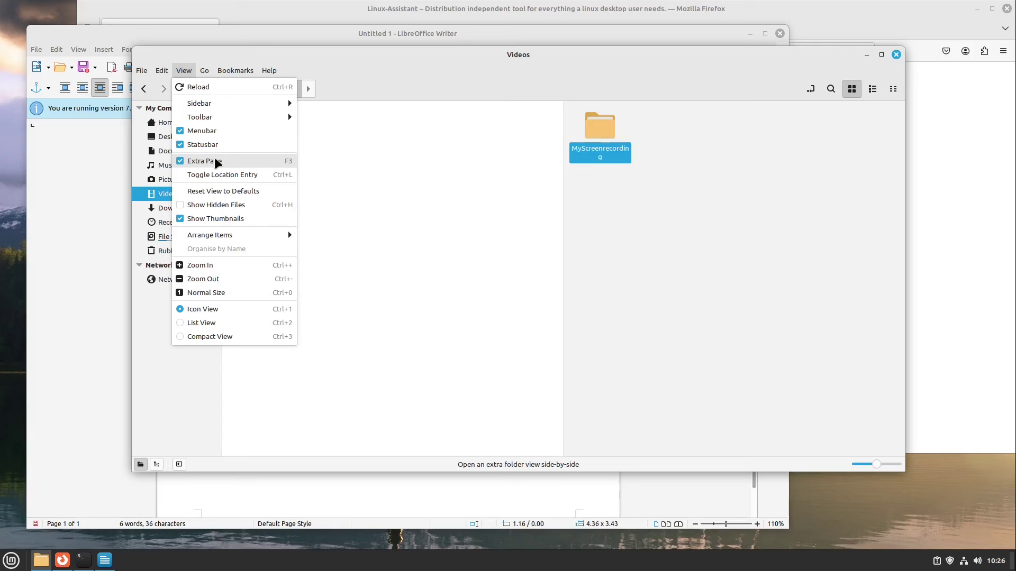
{"action": "key", "text": "Escape"}
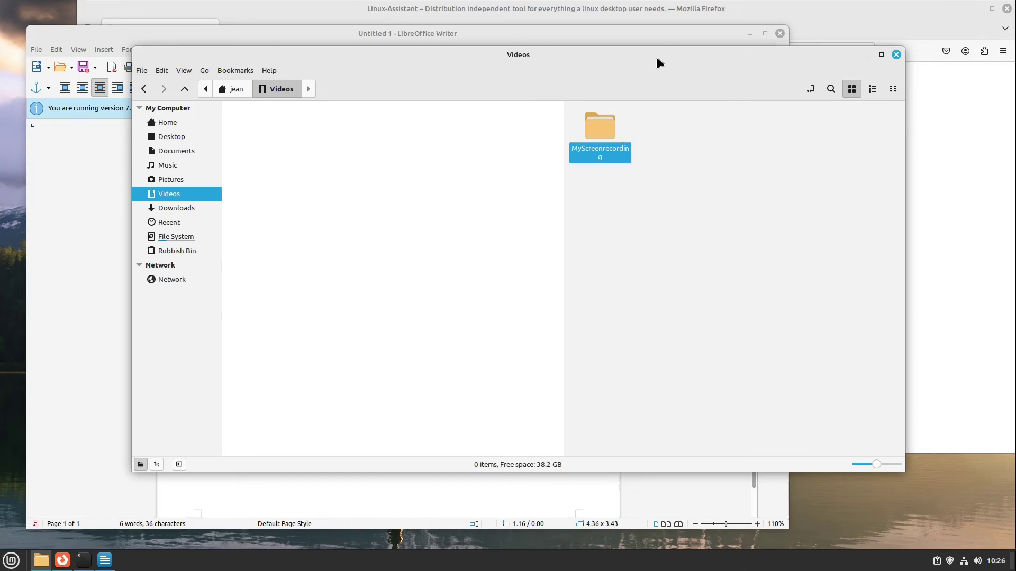
- Open extra Nemo windows with Ctrl+N, then close them again
{"action": "key", "text": "ctrl+n"}
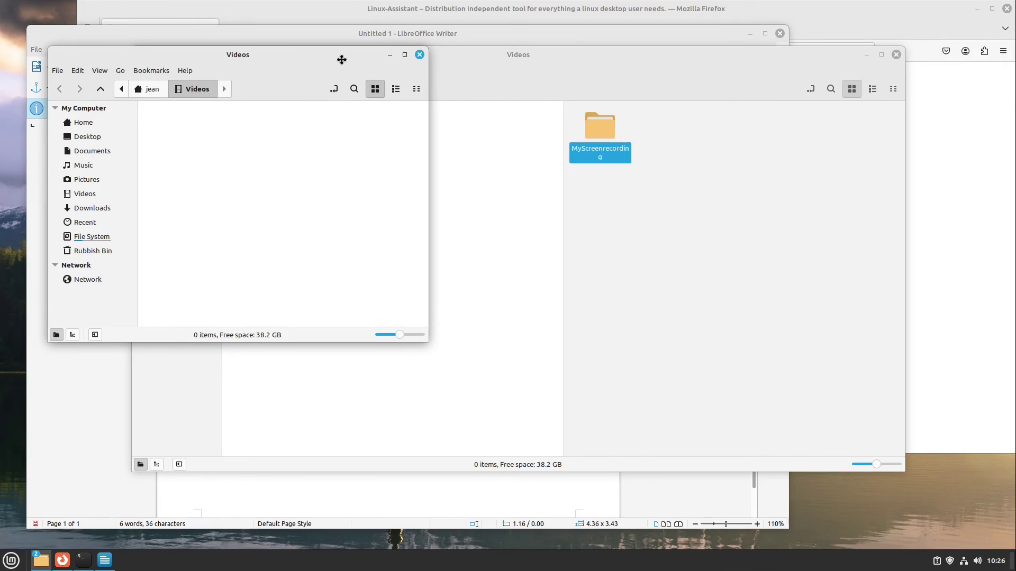
{"action": "left_click_drag", "start_coordinate": [342, 59], "coordinate": [358, 84]}
{"action": "left_click", "coordinate": [99, 148]}
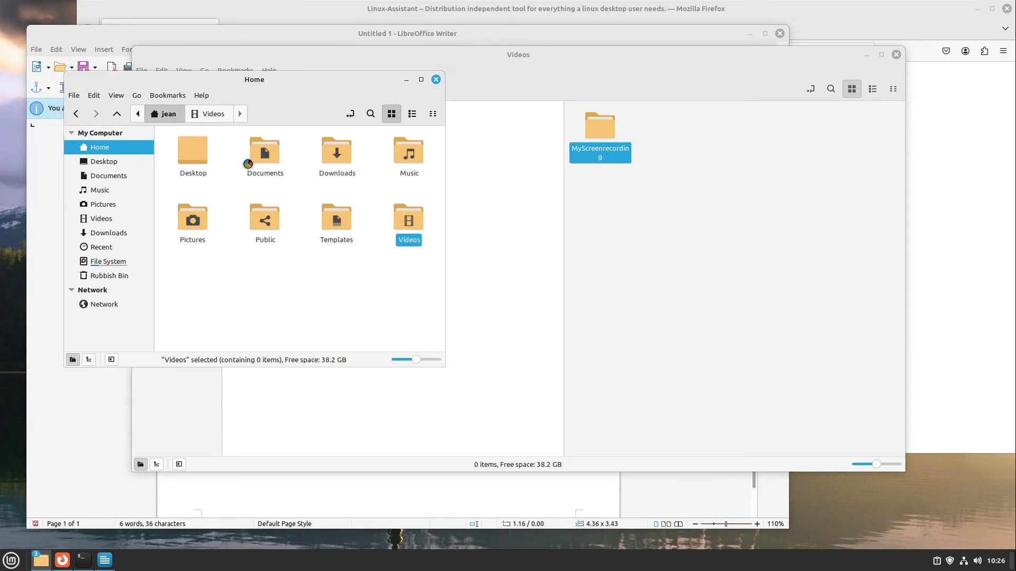
{"action": "left_click_drag", "start_coordinate": [291, 56], "coordinate": [370, 136]}
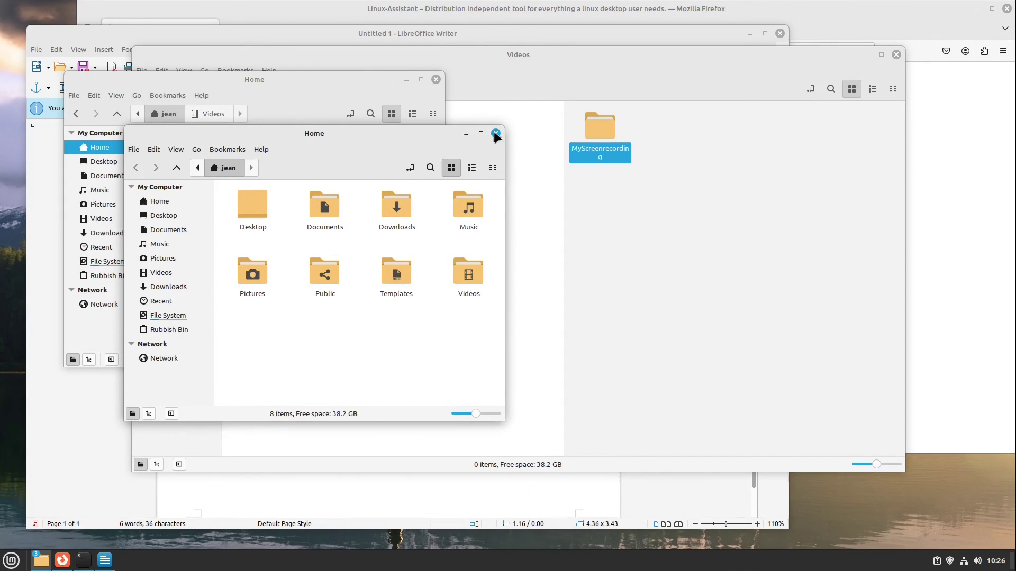
{"action": "left_click", "coordinate": [496, 134]}
{"action": "left_click", "coordinate": [436, 79]}
- Try Ctrl+N in Writer and Firefox, closing the new Firefox window afterwards
{"action": "left_click", "coordinate": [453, 30]}
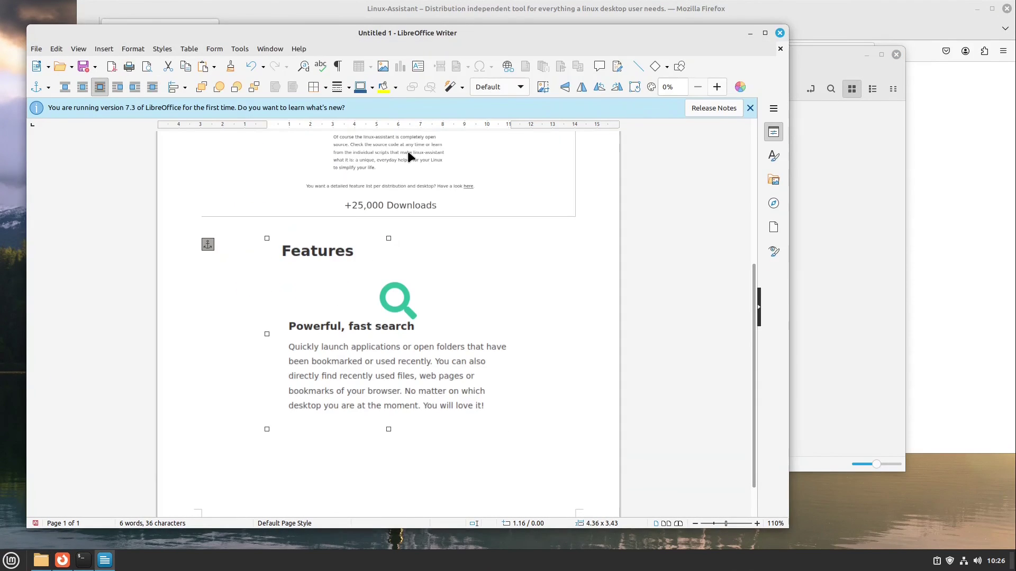
{"action": "key", "text": "ctrl+n"}
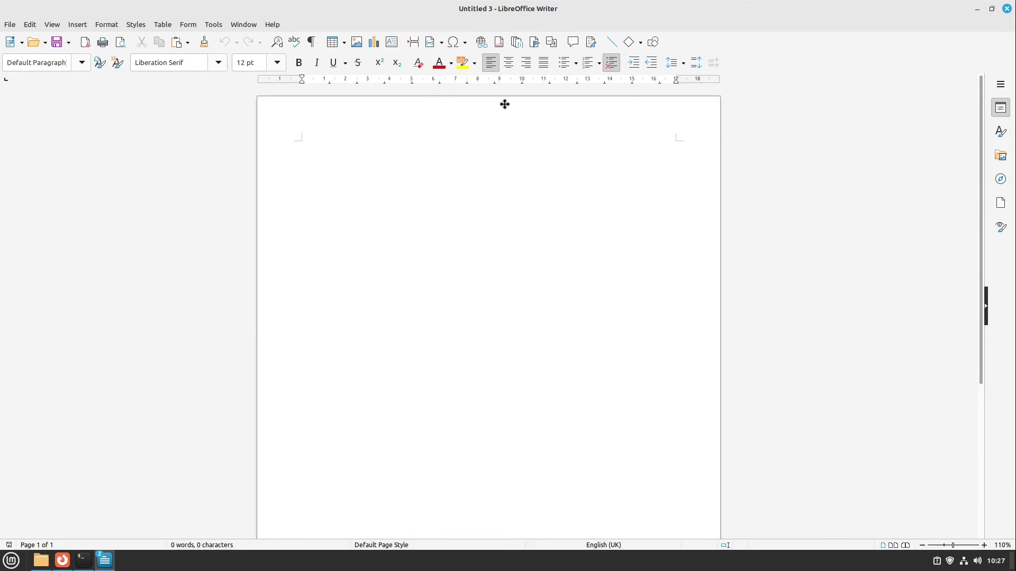
{"action": "key", "text": "alt+Tab"}
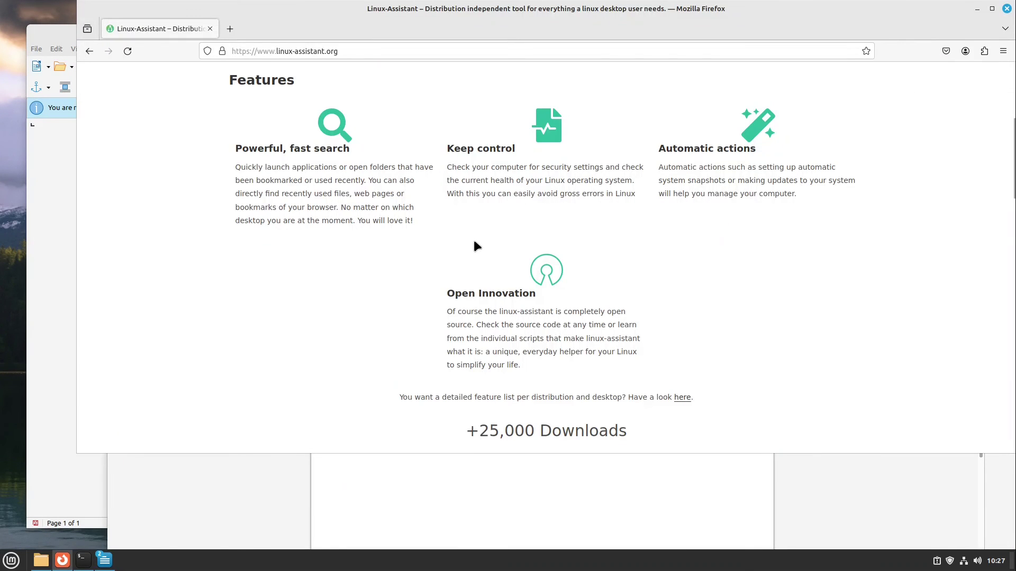
{"action": "key", "text": "ctrl+n"}
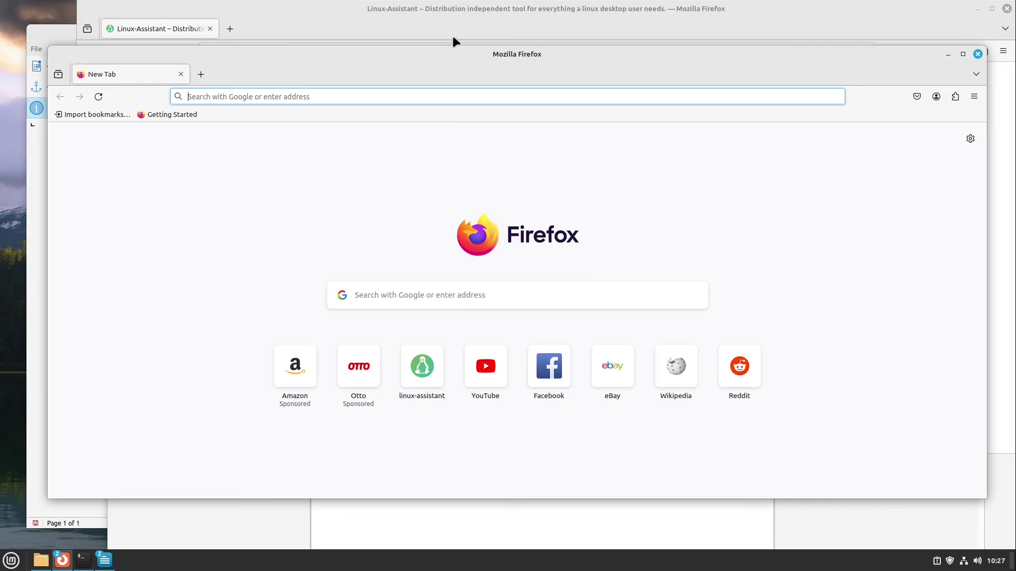
{"action": "left_click", "coordinate": [978, 55]}
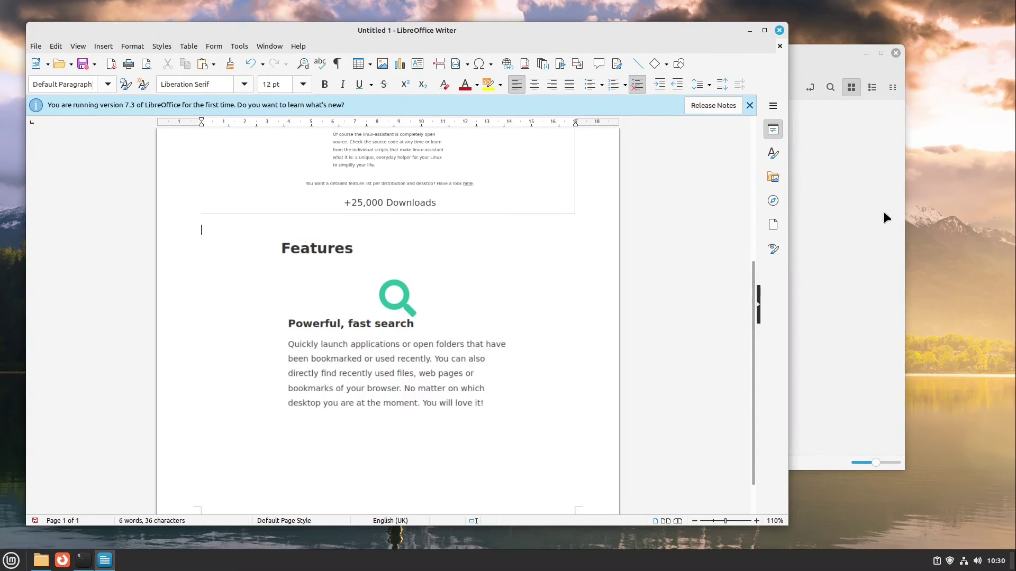
- Raise the Documents window, lock the screen with Ctrl+Alt+L, and unlock with the account password
{"action": "left_click", "coordinate": [861, 197]}
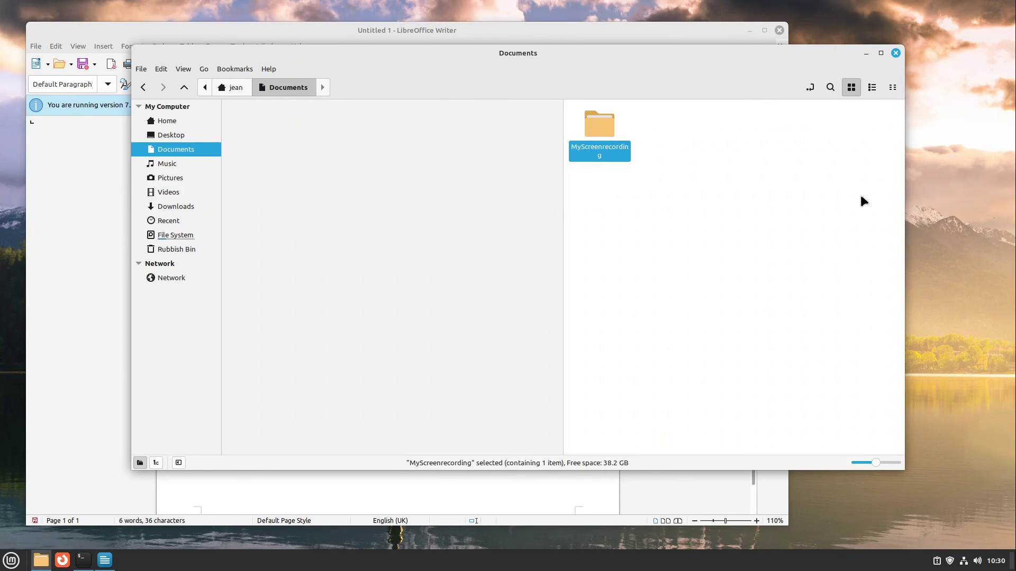
{"action": "key", "text": "ctrl+alt+l"}
{"action": "mouse_move", "coordinate": [583, 283]}
{"action": "type", "text": "********"}
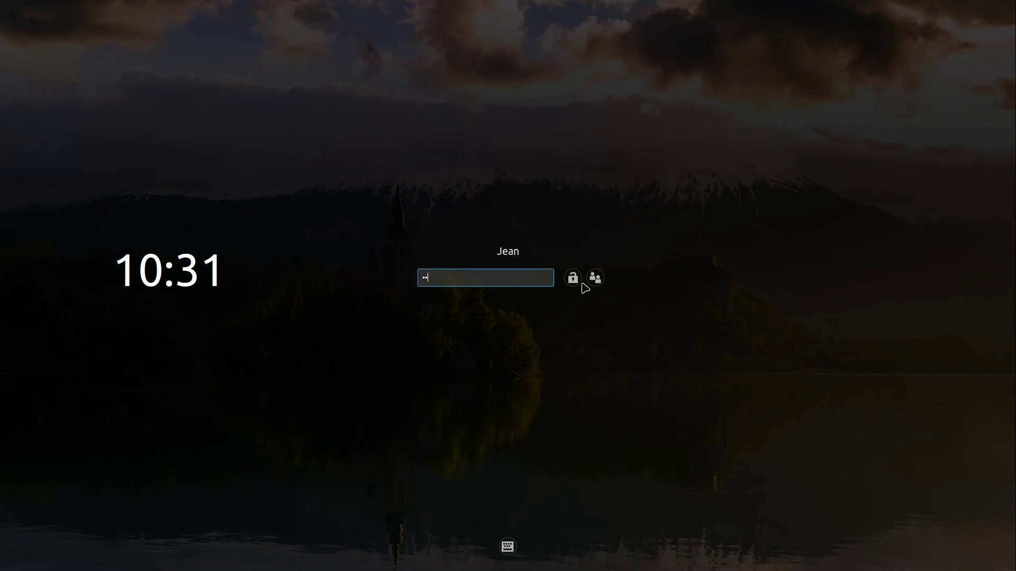
{"action": "key", "text": "Return"}
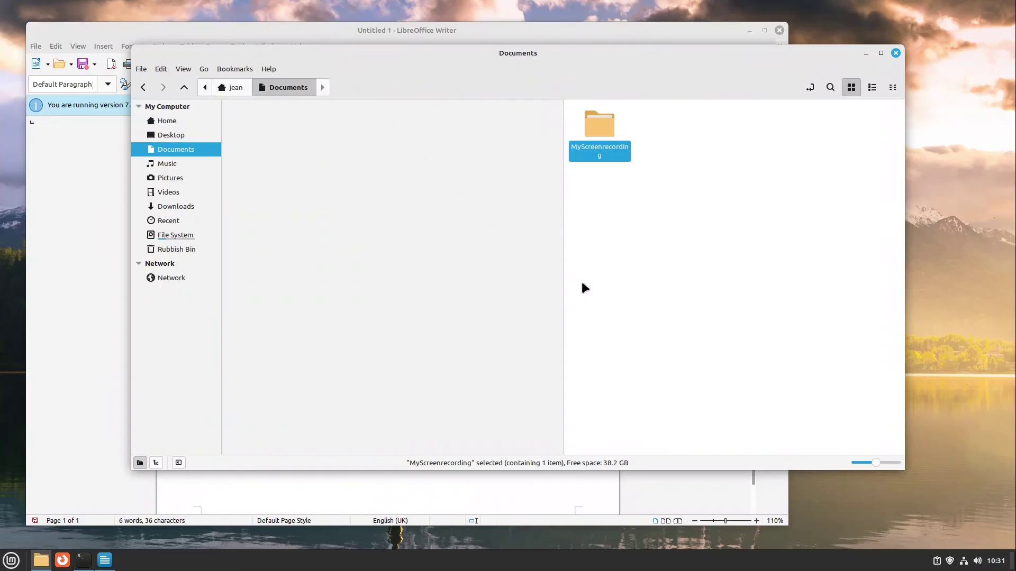
- Search 'keyb' in the Menu to open Keyboard settings and list the System shortcuts
{"action": "left_click", "coordinate": [11, 560]}
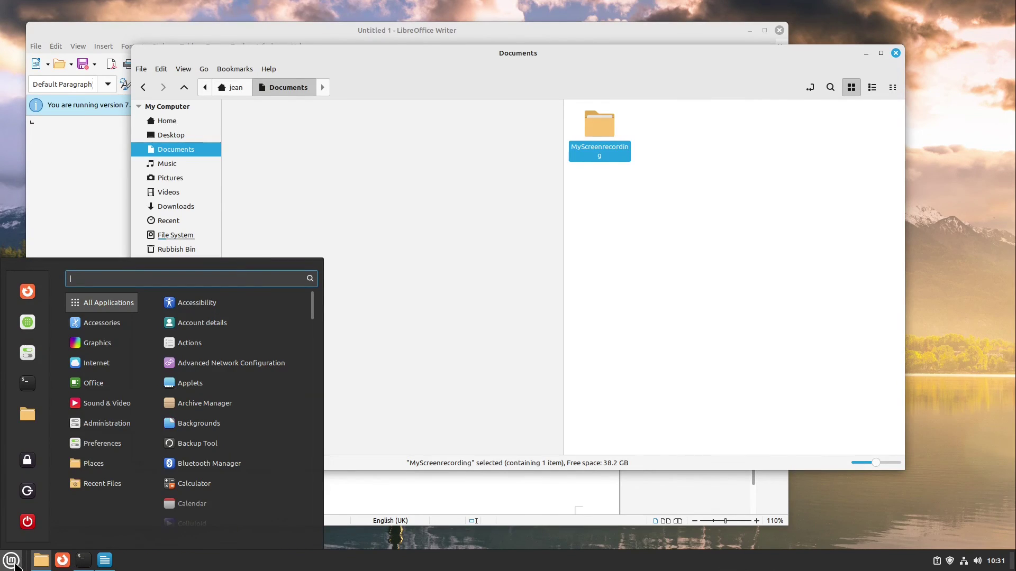
{"action": "type", "text": "keyb"}
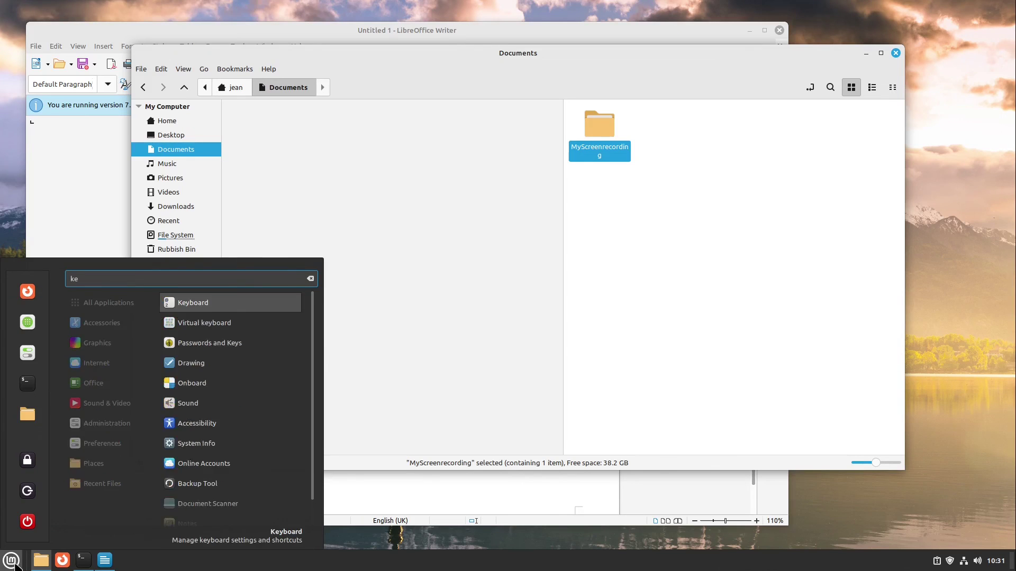
{"action": "key", "text": "Return"}
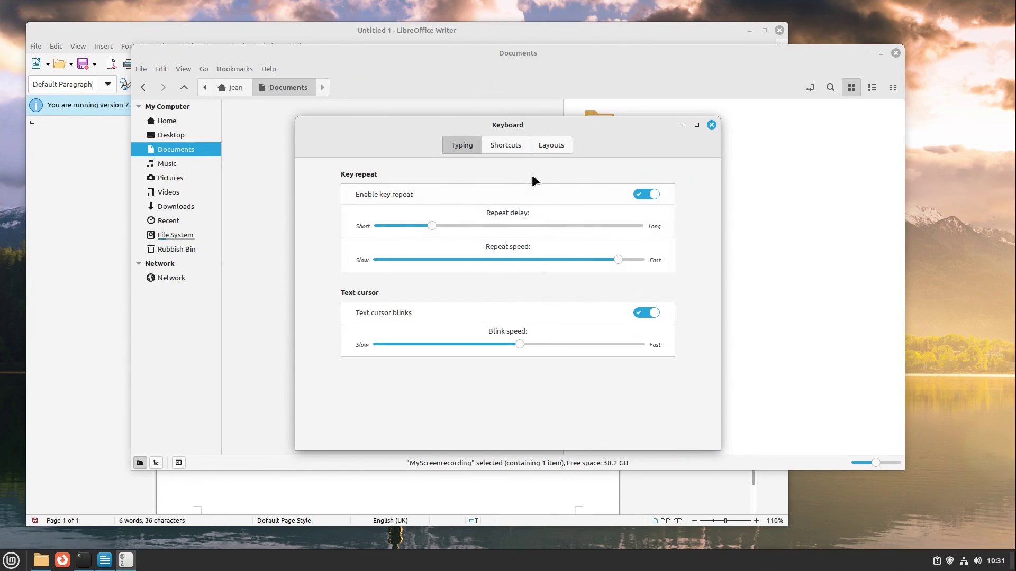
{"action": "left_click", "coordinate": [517, 146]}
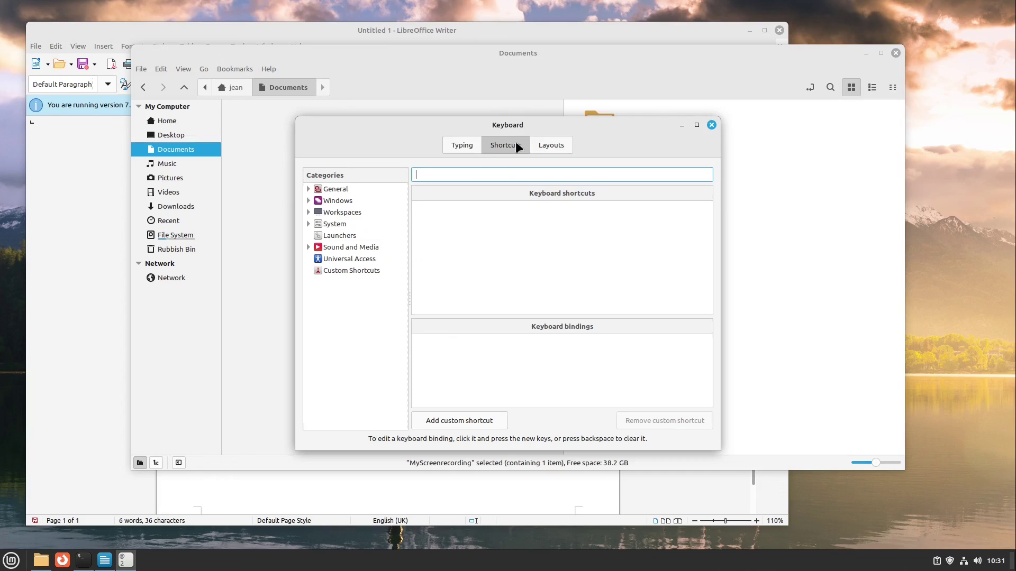
{"action": "left_click", "coordinate": [332, 224]}
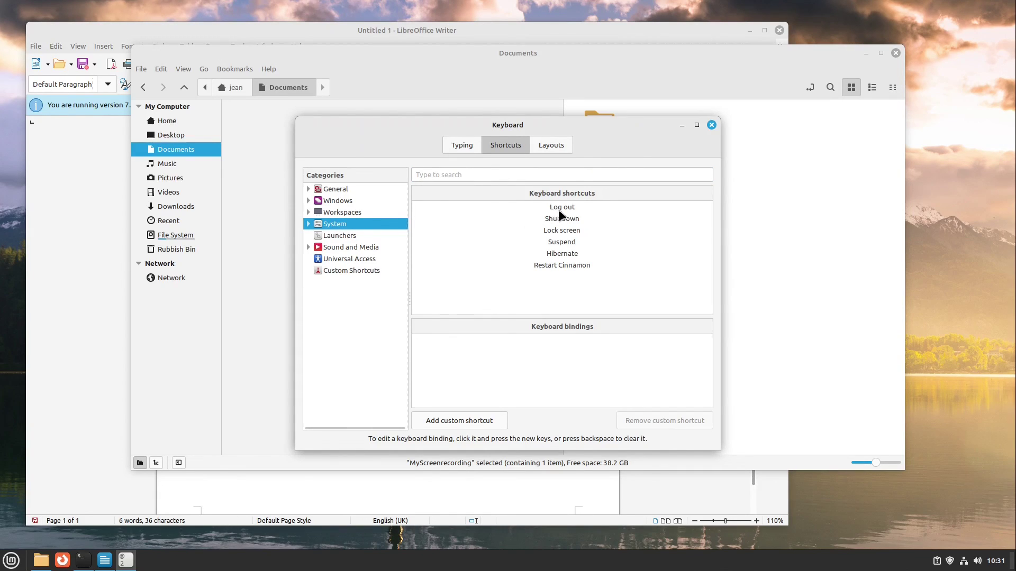
- Record Ctrl+Alt+S in an unassigned Suspend binding row, then return to Nemo's Documents window
{"action": "left_click", "coordinate": [565, 245]}
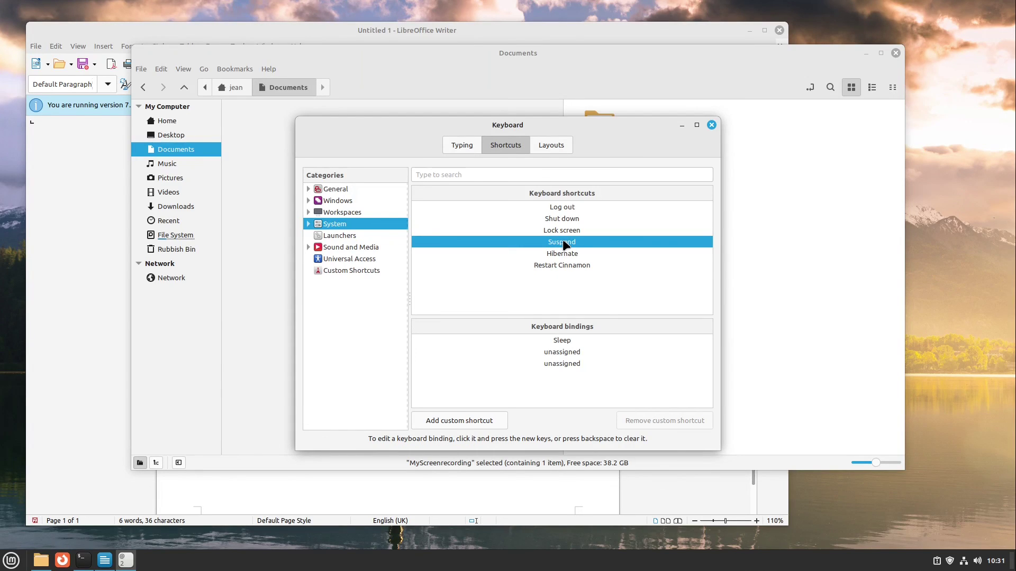
{"action": "left_click", "coordinate": [570, 353]}
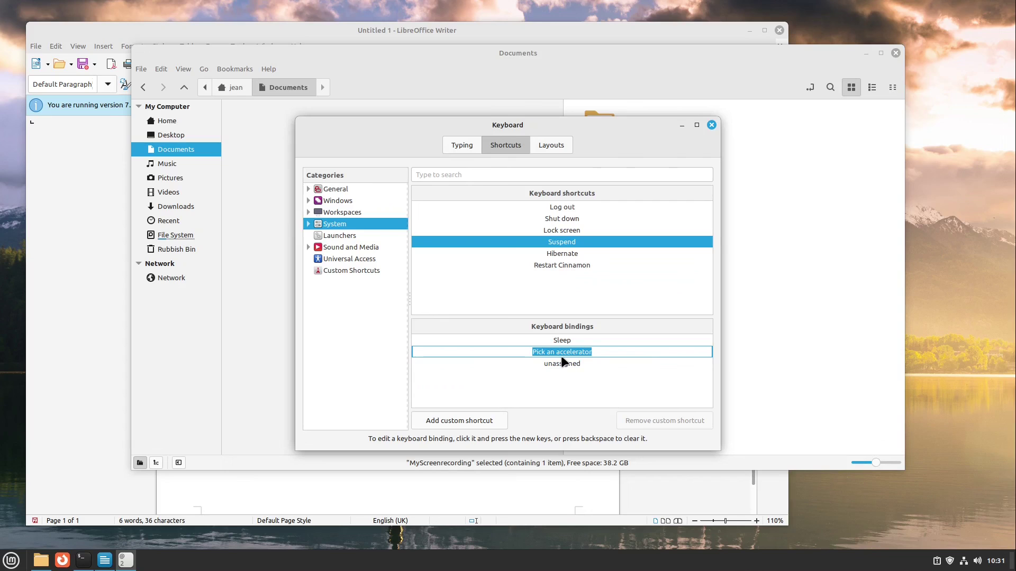
{"action": "key", "text": "ctrl+alt+s"}
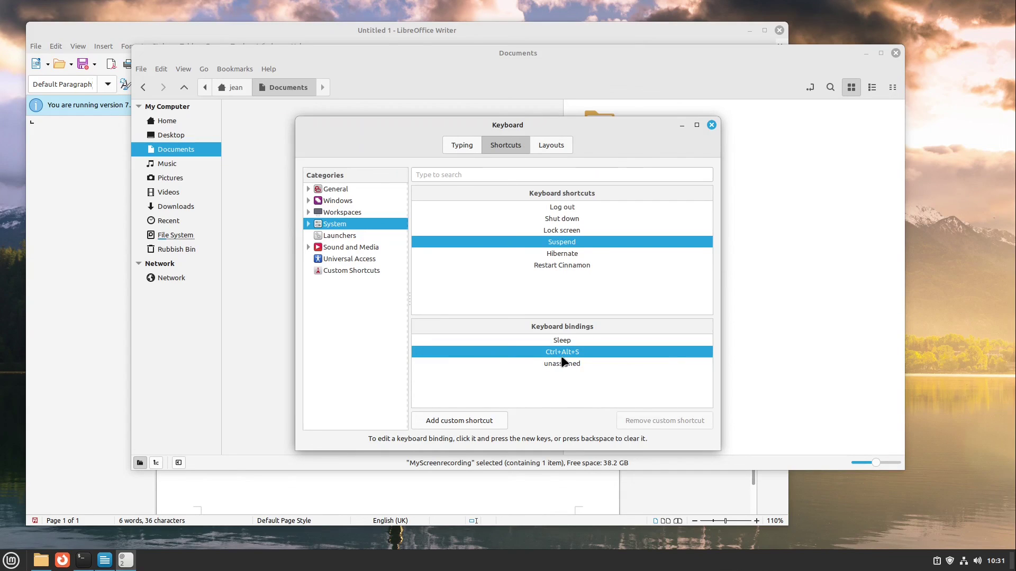
{"action": "left_click", "coordinate": [861, 300]}
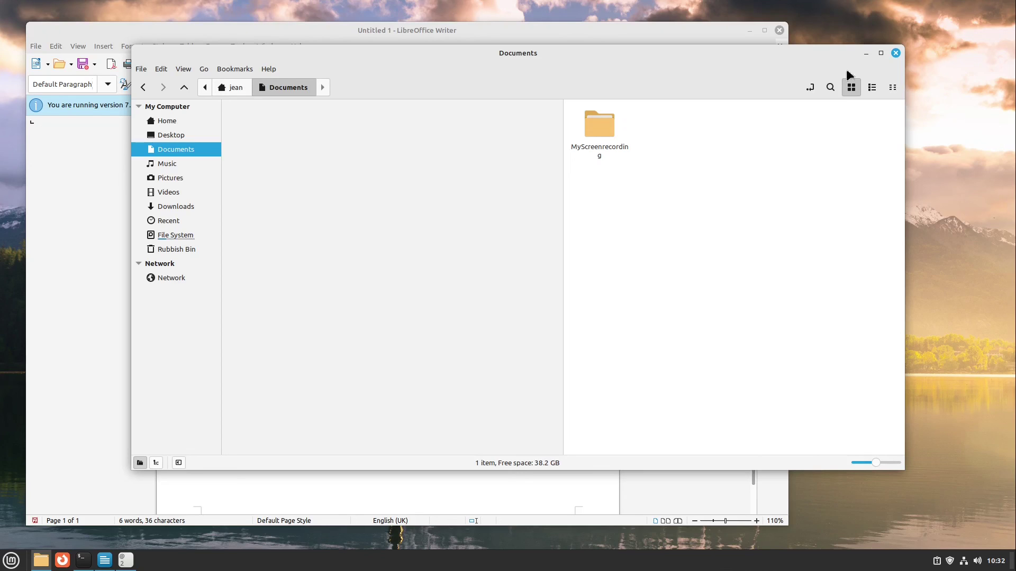
- Close the Documents folder window and Keyboard settings, then close the Untitled 1 document
{"action": "left_click", "coordinate": [895, 53]}
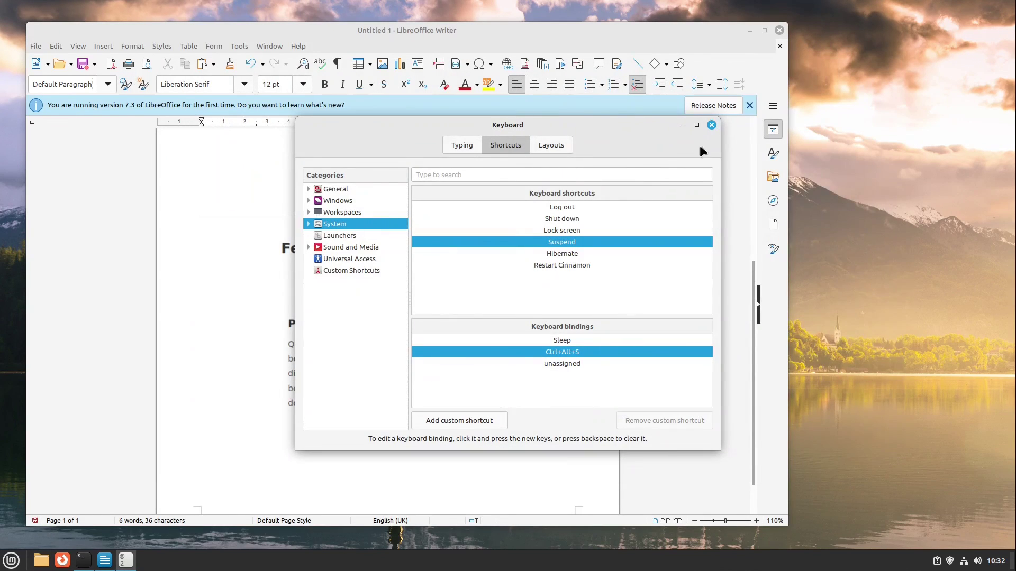
{"action": "left_click", "coordinate": [711, 125]}
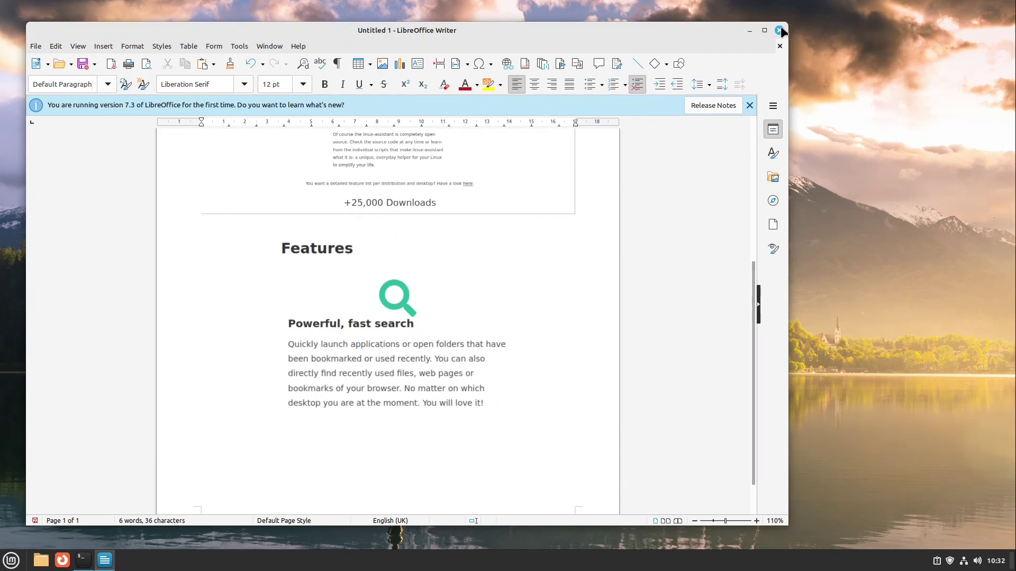
{"action": "left_click", "coordinate": [780, 30]}
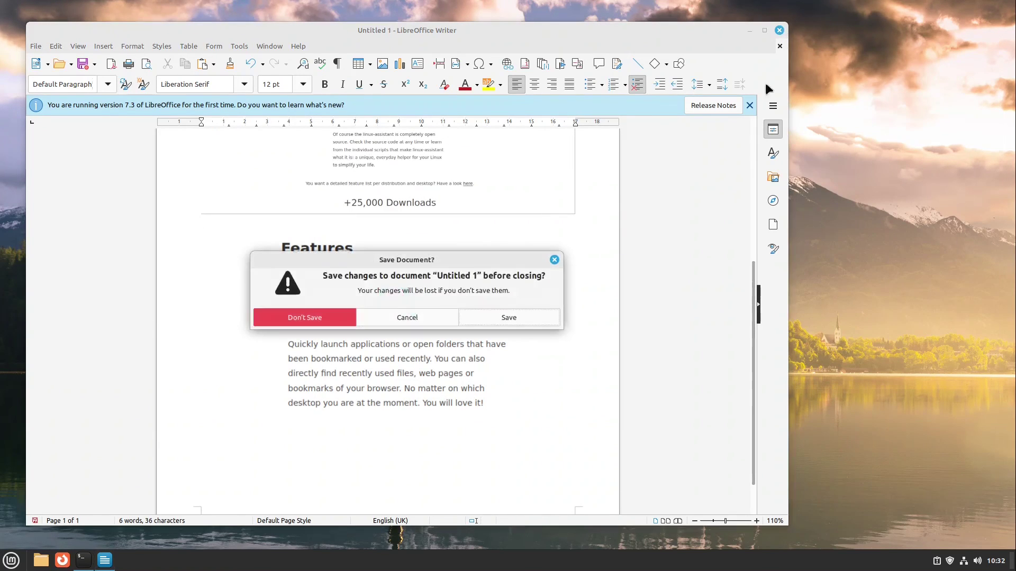